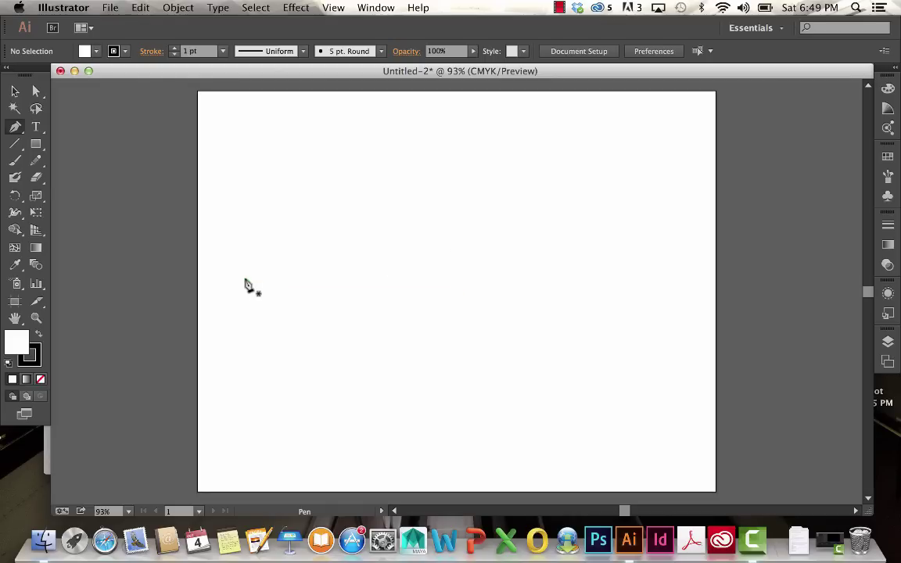
Reset Illustrator to the Essentials workspace from the Window > Workspace menu.
{"action": "left_click", "coordinate": [371, 7]}
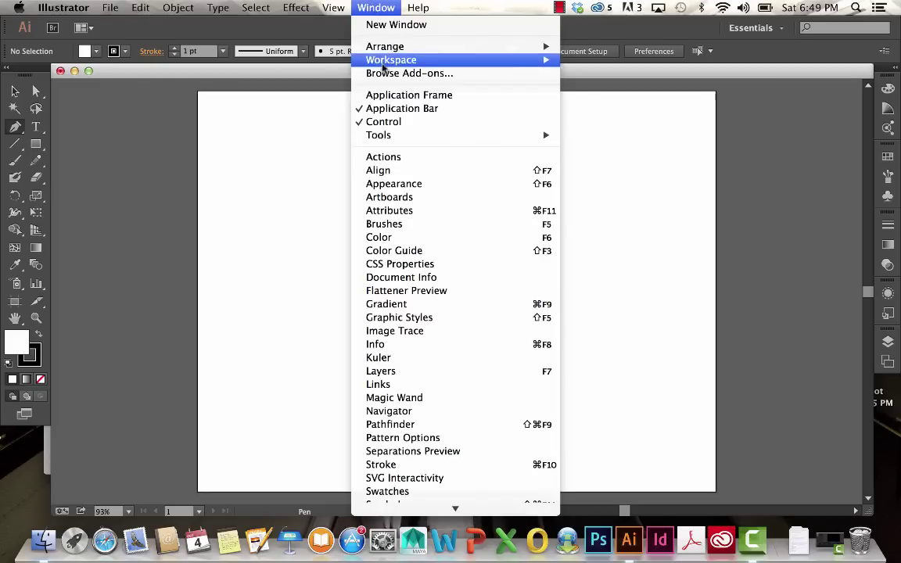
{"action": "mouse_move", "coordinate": [492, 60]}
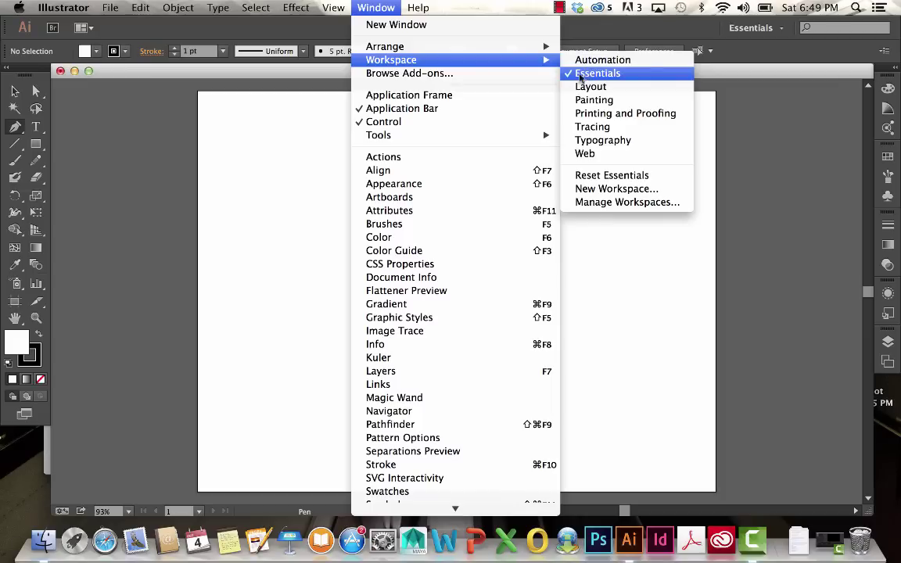
{"action": "left_click", "coordinate": [621, 179]}
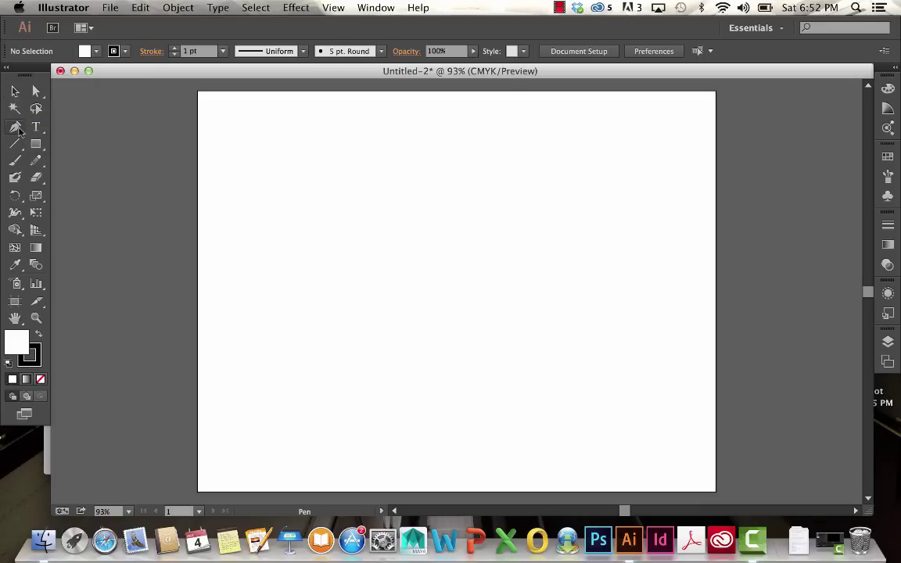
Tear off the Pen tool flyout and place the floating anchor-tool panel beside the artboard.
{"action": "left_click", "coordinate": [17, 129]}
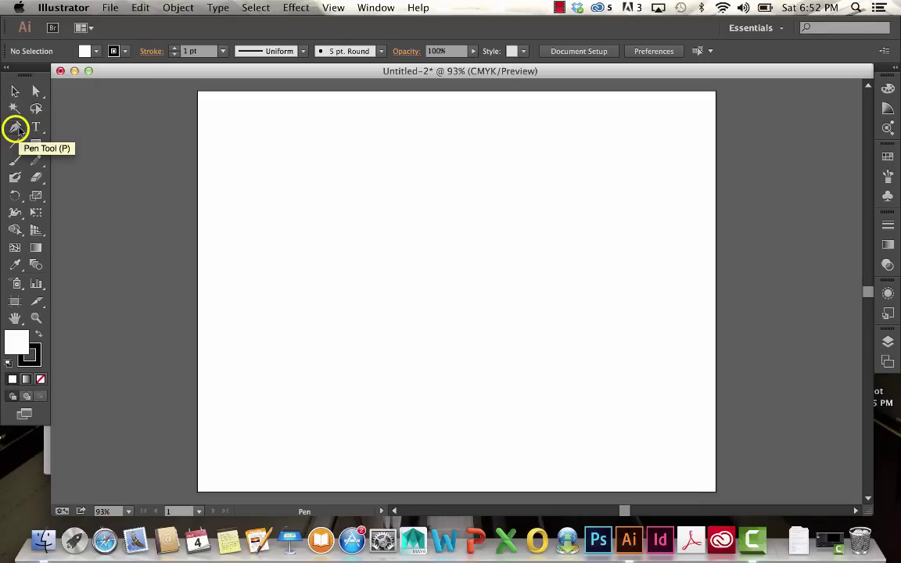
{"action": "left_click_drag", "start_coordinate": [17, 129], "coordinate": [188, 165]}
{"action": "left_click_drag", "start_coordinate": [59, 140], "coordinate": [124, 131]}
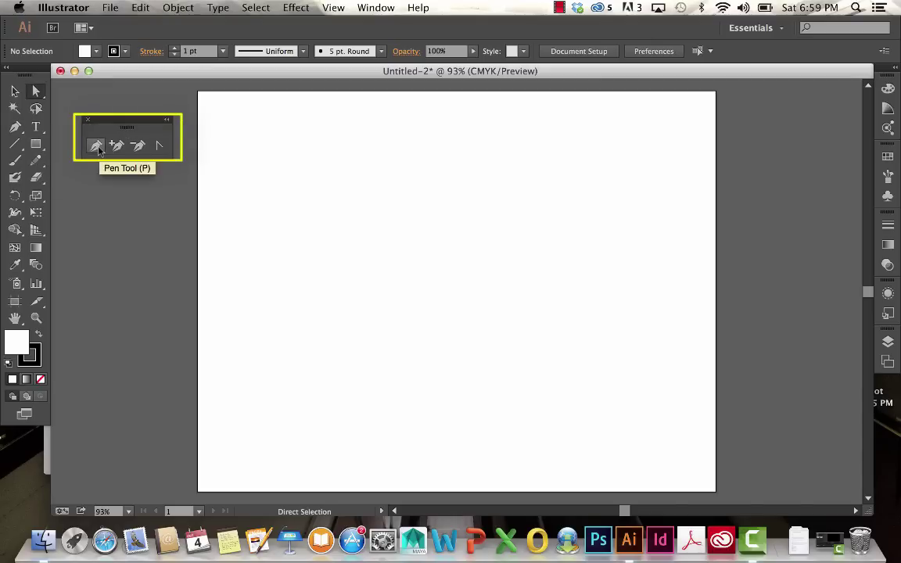
Draw a three-anchor arch in the upper left with the Pen tool and reveal its anchors with Direct Selection.
{"action": "left_click", "coordinate": [96, 145]}
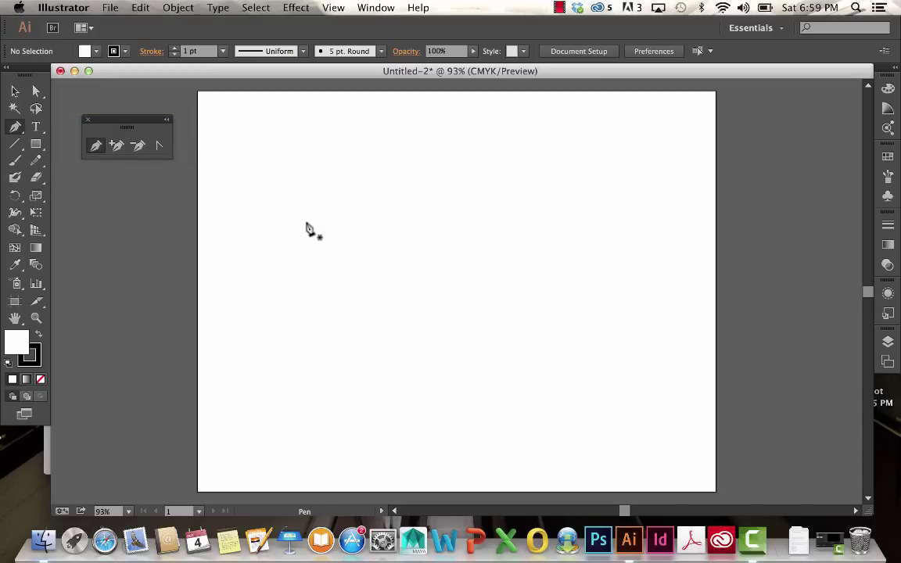
{"action": "left_click_drag", "start_coordinate": [307, 221], "coordinate": [404, 242]}
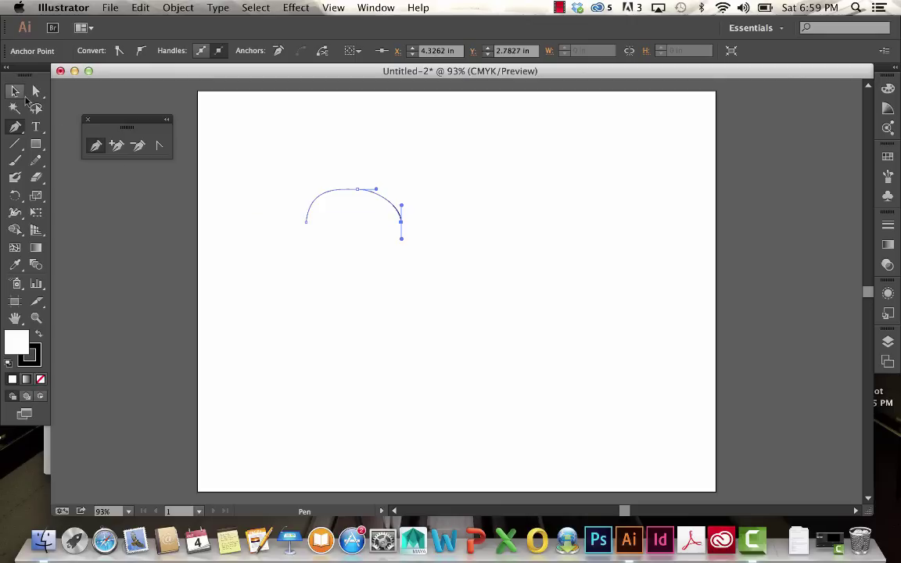
{"action": "left_click", "coordinate": [15, 92]}
{"action": "left_click", "coordinate": [358, 281]}
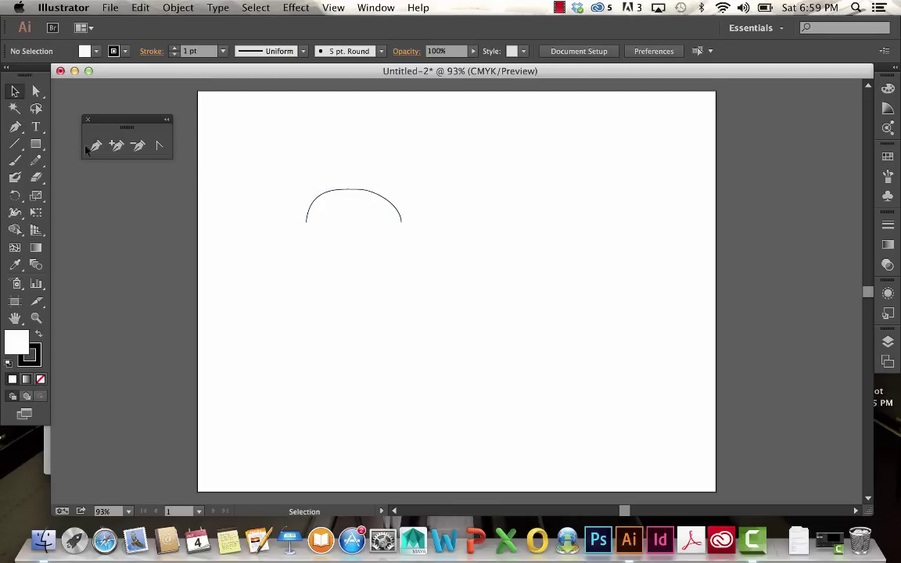
{"action": "left_click", "coordinate": [35, 91]}
{"action": "left_click", "coordinate": [339, 189]}
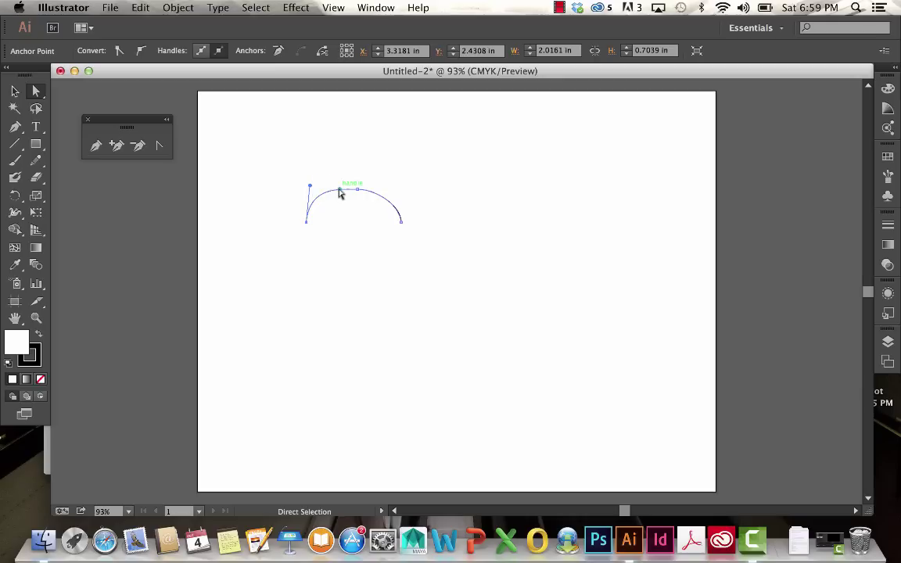
Round out the arch's left side and convert the top anchor to a corner, raised into a sharp peak.
{"action": "mouse_move", "coordinate": [338, 192]}
{"action": "left_mouse_down"}
{"action": "mouse_move", "coordinate": [342, 180]}
{"action": "mouse_move", "coordinate": [335, 208]}
{"action": "mouse_move", "coordinate": [335, 186]}
{"action": "mouse_move", "coordinate": [338, 195]}
{"action": "left_mouse_up"}
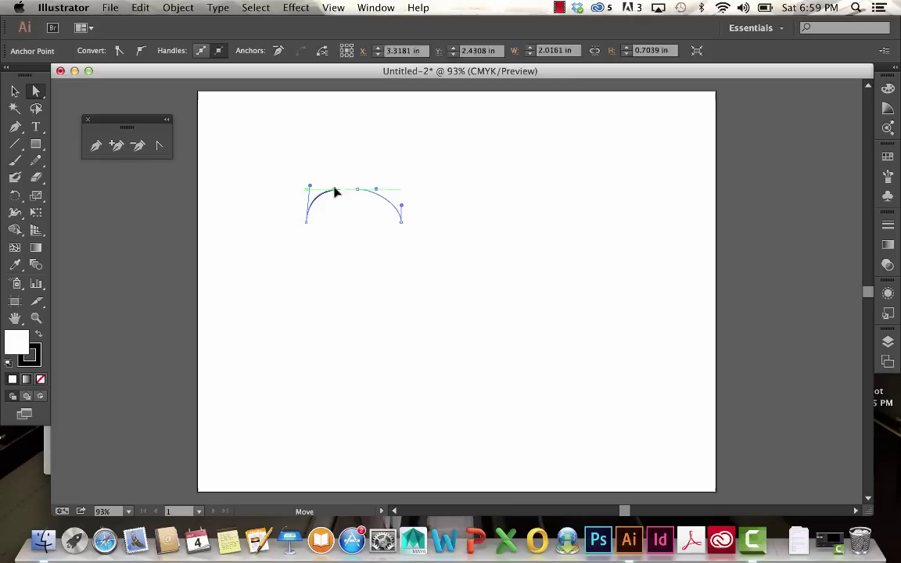
{"action": "left_click", "coordinate": [359, 191]}
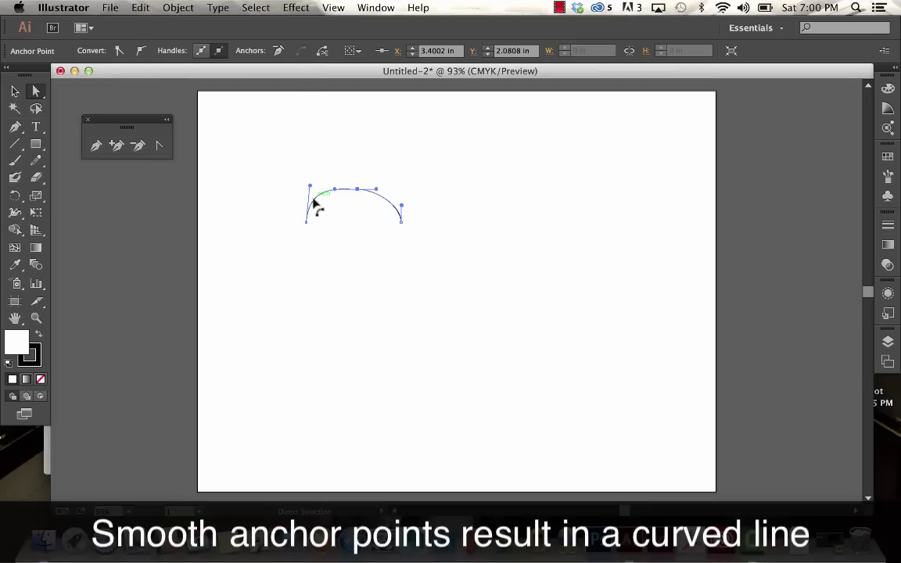
{"action": "left_click_drag", "start_coordinate": [315, 203], "coordinate": [342, 191]}
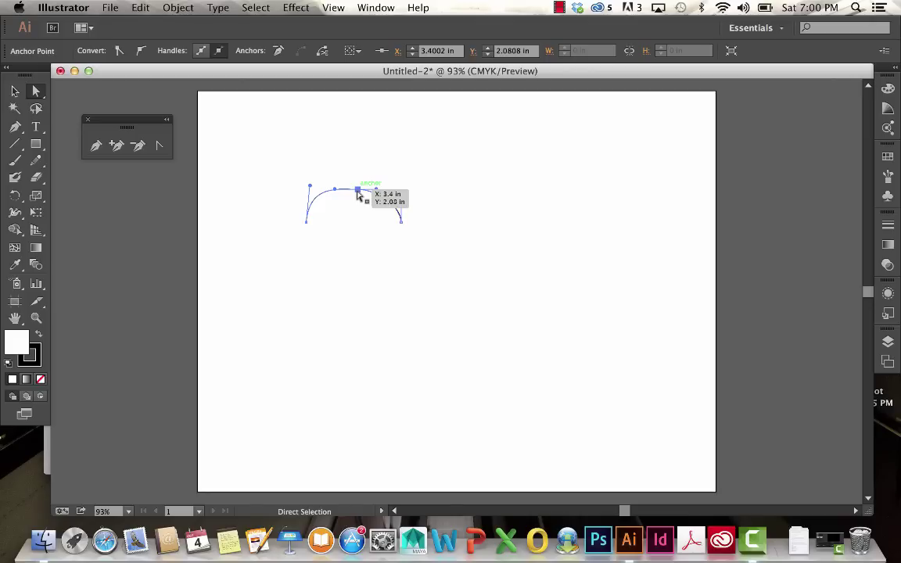
{"action": "left_click", "coordinate": [118, 52]}
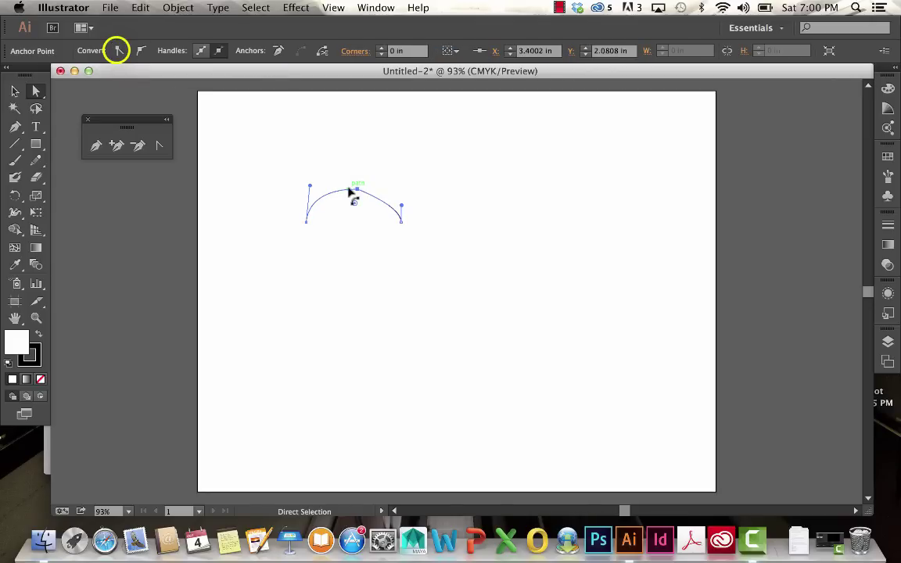
{"action": "left_click_drag", "start_coordinate": [349, 189], "coordinate": [357, 181]}
Draw an eight-point zigzag of straight segments right of the arch and marquee-select it.
{"action": "left_click", "coordinate": [427, 181]}
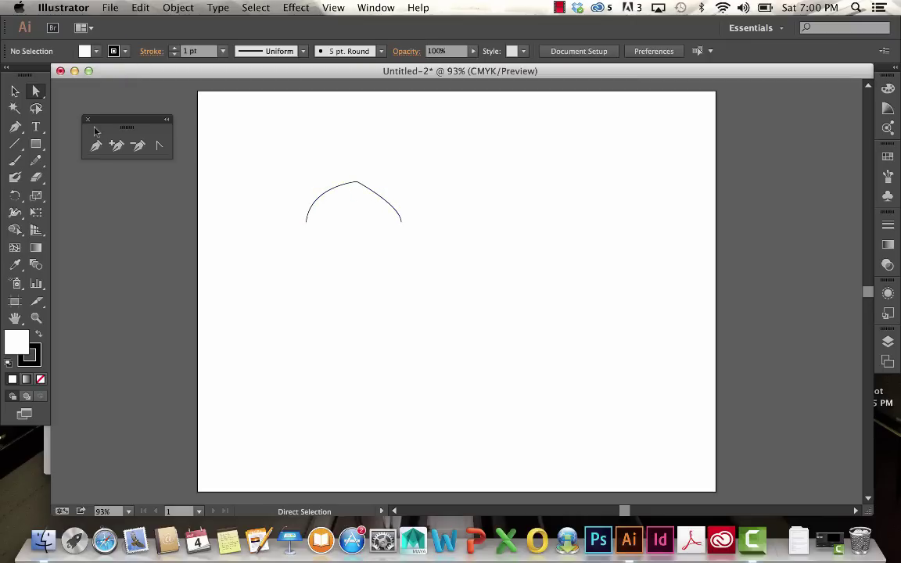
{"action": "left_click", "coordinate": [16, 127]}
{"action": "left_click", "coordinate": [432, 185]}
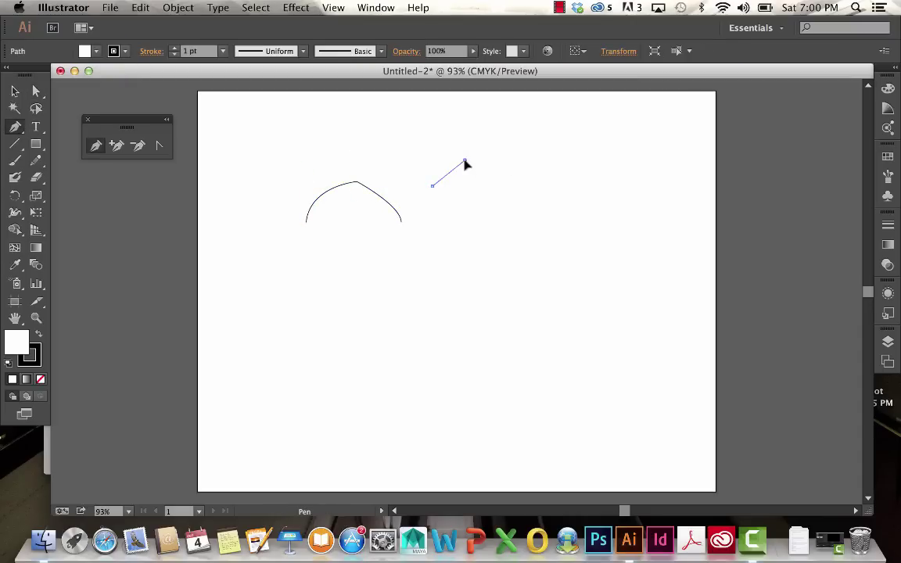
{"action": "left_click", "coordinate": [464, 161]}
{"action": "left_click", "coordinate": [499, 207]}
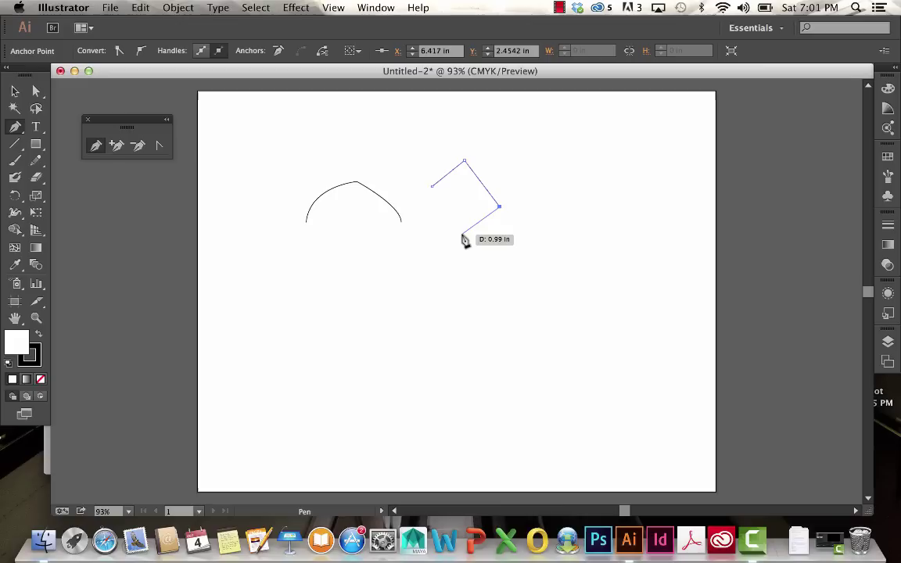
{"action": "left_click", "coordinate": [462, 234]}
{"action": "left_click", "coordinate": [514, 255]}
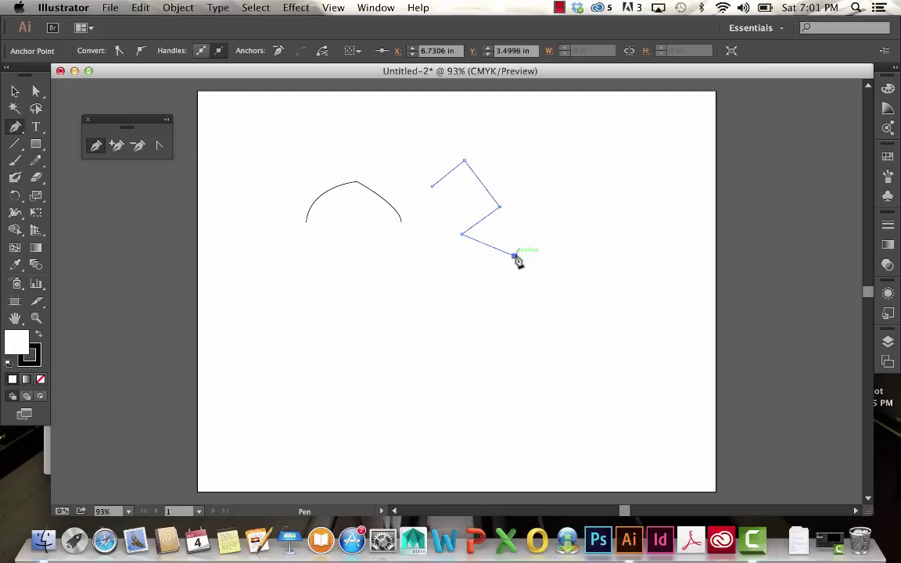
{"action": "left_click", "coordinate": [538, 217]}
{"action": "left_click", "coordinate": [574, 241]}
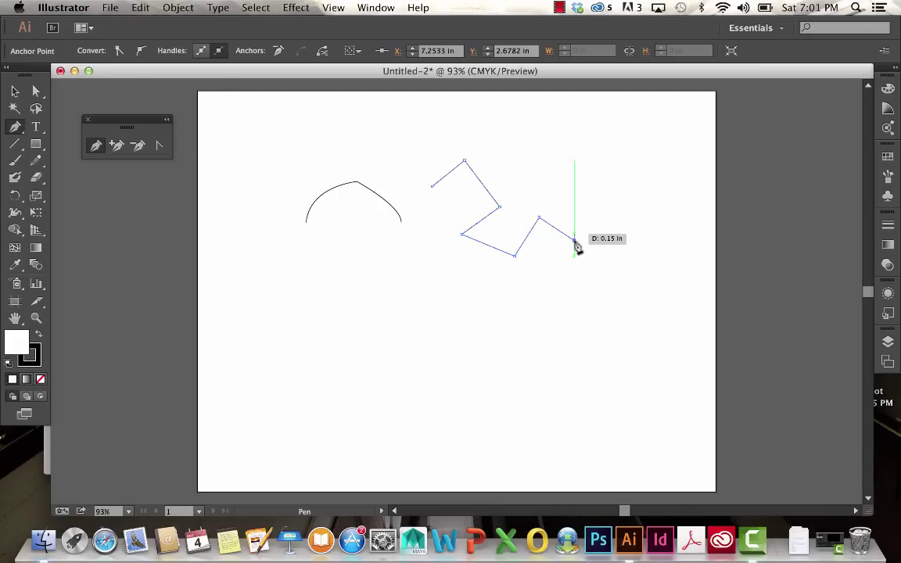
{"action": "left_click", "coordinate": [574, 208]}
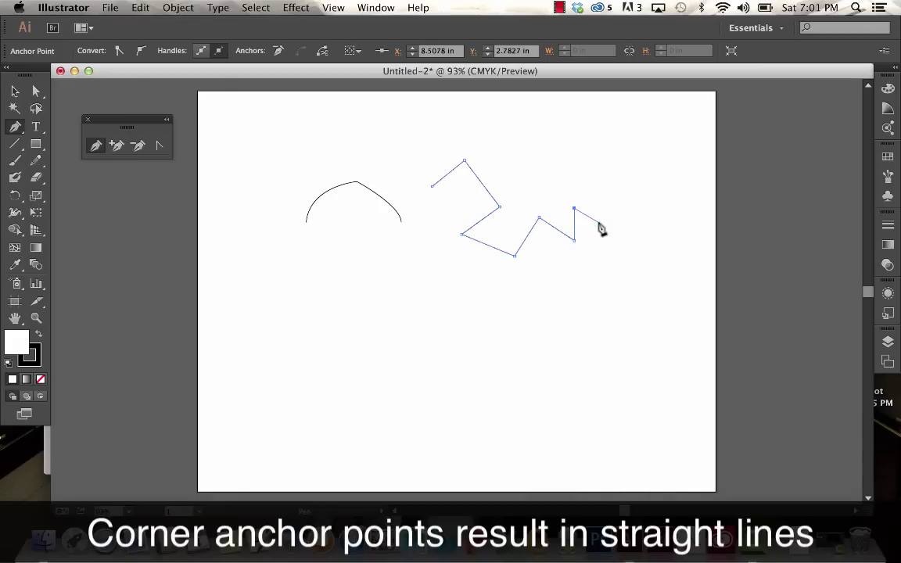
{"action": "left_click", "coordinate": [588, 231], "text": "super"}
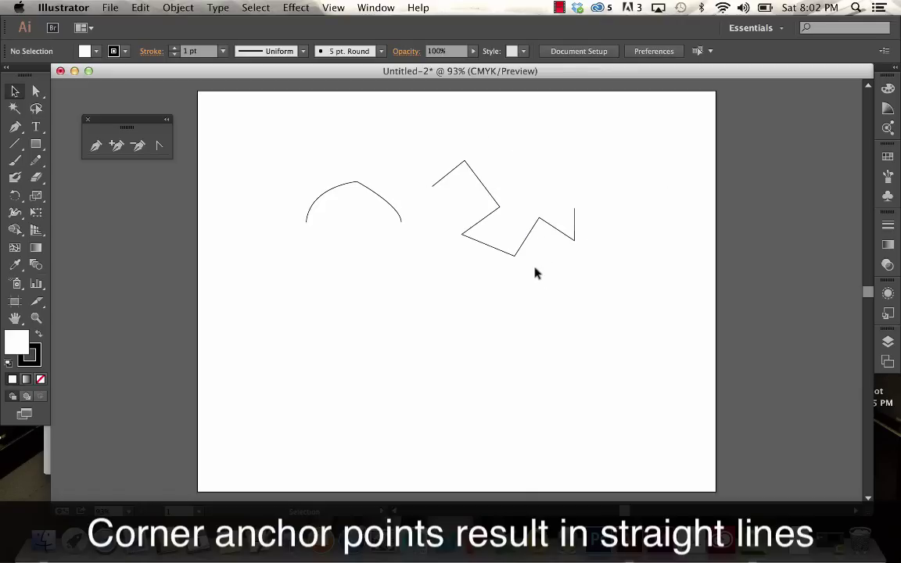
{"action": "left_click_drag", "start_coordinate": [436, 141], "coordinate": [596, 276]}
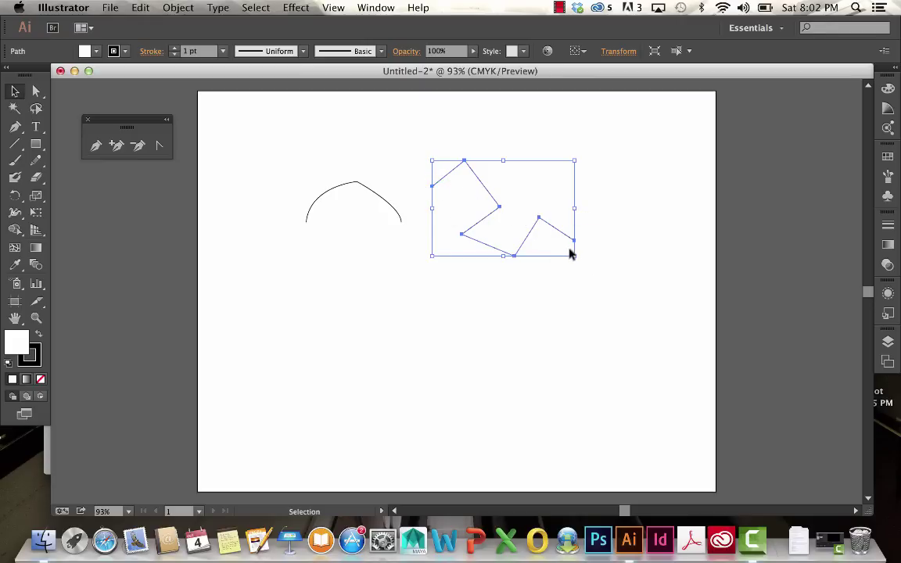
Continue the zigzag from its top-right end with two curved sweeps and close it at the starting anchor.
{"action": "left_click", "coordinate": [16, 127]}
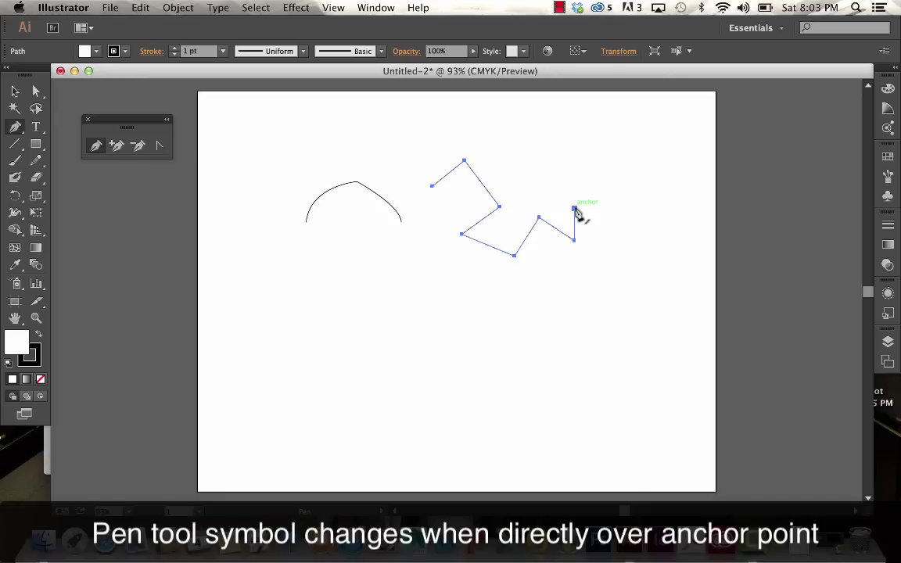
{"action": "left_click", "coordinate": [575, 210]}
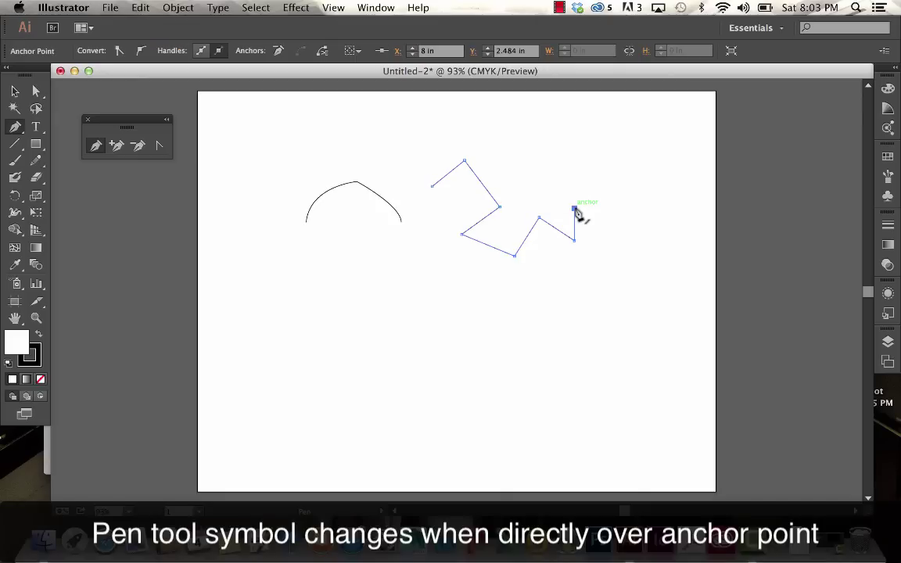
{"action": "left_click_drag", "start_coordinate": [624, 280], "coordinate": [593, 316]}
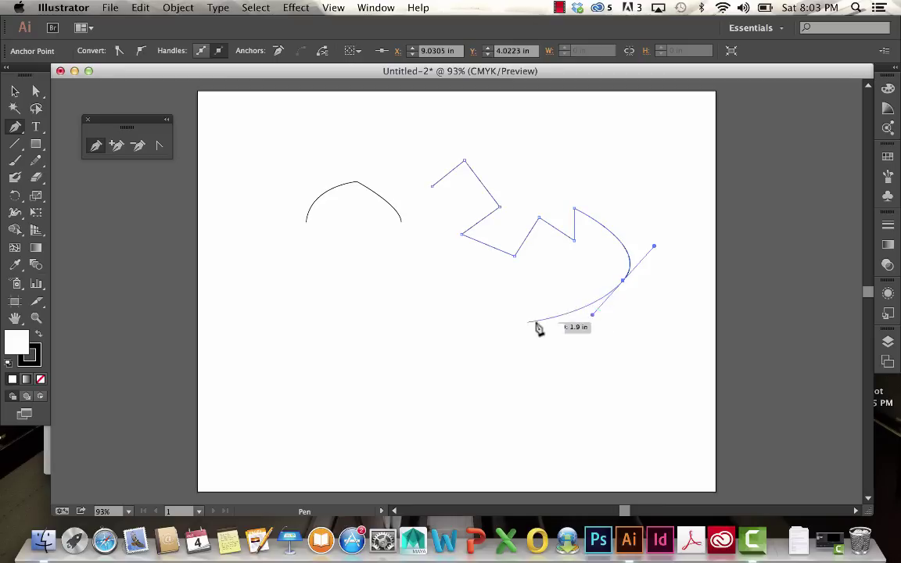
{"action": "left_click_drag", "start_coordinate": [478, 320], "coordinate": [417, 276]}
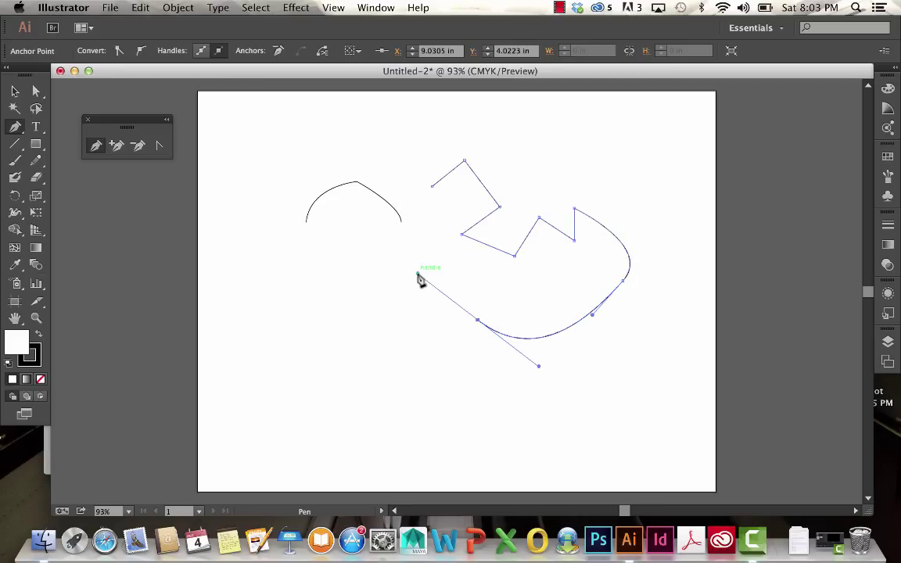
{"action": "left_click", "coordinate": [433, 188]}
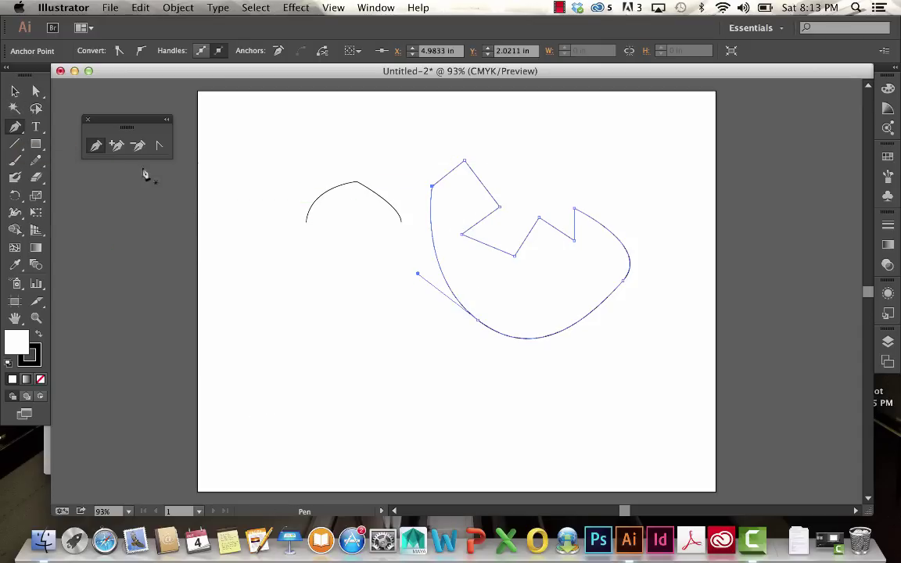
Draw a trial pen path, undo it with Cmd+Z, and place a new starting anchor lower left.
{"action": "left_click", "coordinate": [97, 147]}
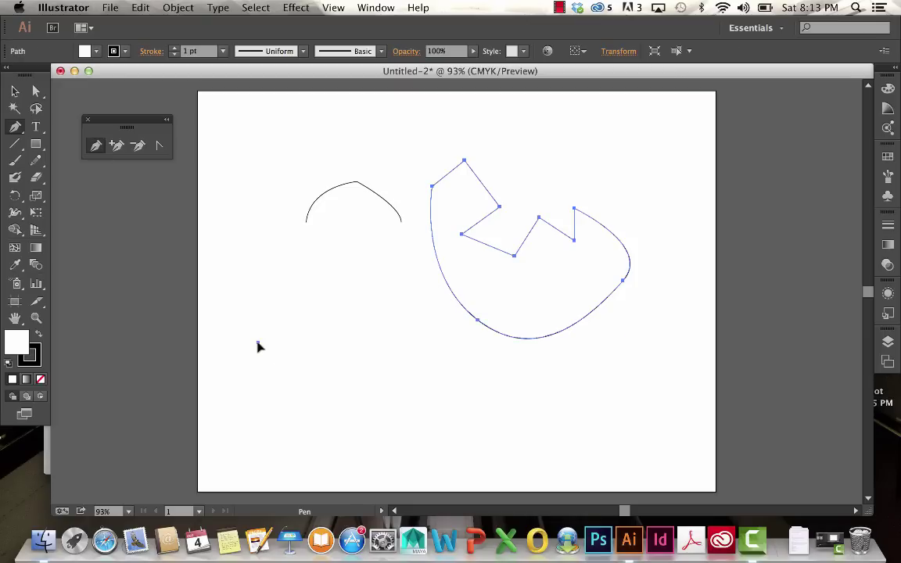
{"action": "left_click", "coordinate": [257, 382]}
{"action": "left_click", "coordinate": [258, 304]}
{"action": "mouse_move", "coordinate": [261, 308]}
{"action": "left_mouse_down"}
{"action": "mouse_move", "coordinate": [256, 334]}
{"action": "mouse_move", "coordinate": [262, 310]}
{"action": "mouse_move", "coordinate": [247, 311]}
{"action": "mouse_move", "coordinate": [259, 313]}
{"action": "left_mouse_up"}
{"action": "left_click_drag", "start_coordinate": [259, 313], "coordinate": [302, 352]}
{"action": "key", "text": "super+z"}
{"action": "key", "text": "super+z"}
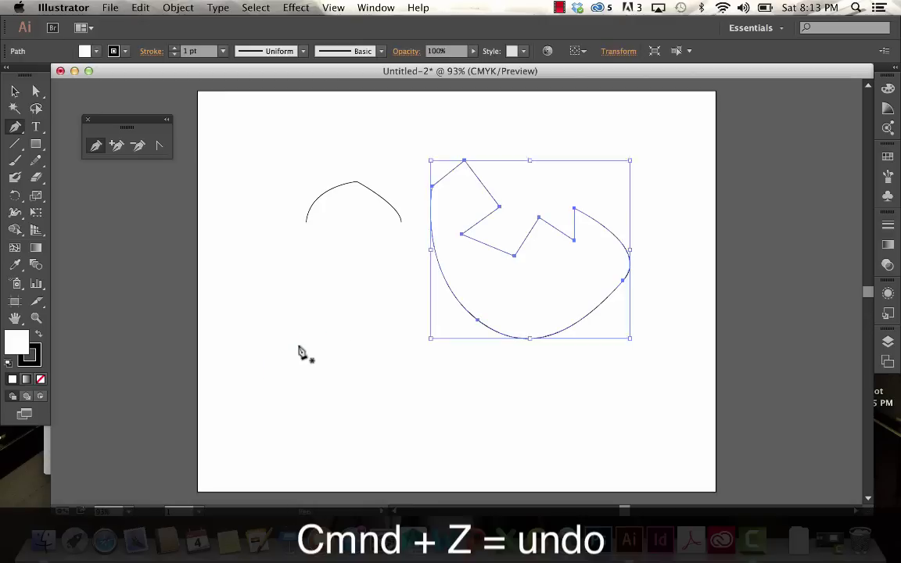
{"action": "left_click", "coordinate": [253, 347]}
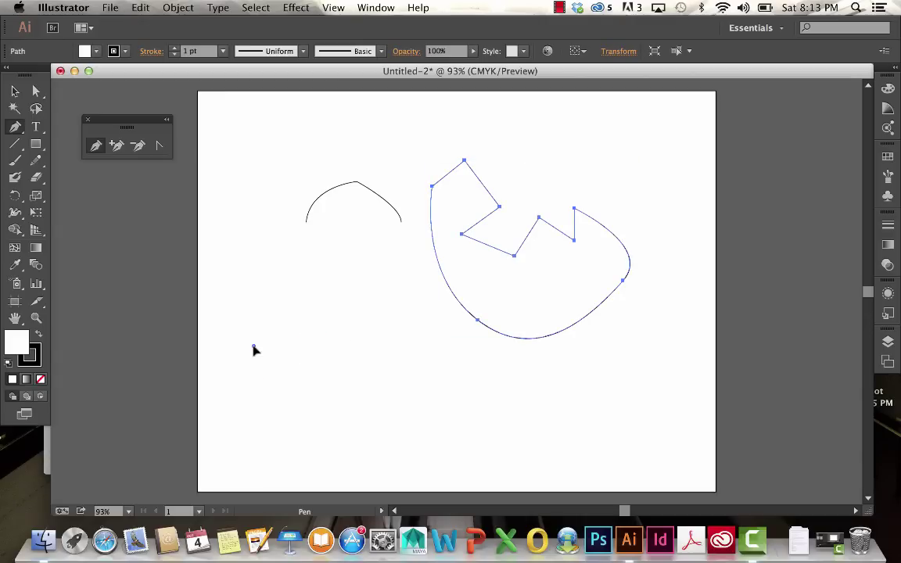
Draw a rounded hump from the new anchor, then a straight horizontal segment to the right.
{"action": "left_click", "coordinate": [254, 317]}
{"action": "mouse_move", "coordinate": [256, 310]}
{"action": "left_mouse_down"}
{"action": "mouse_move", "coordinate": [246, 312]}
{"action": "mouse_move", "coordinate": [261, 306]}
{"action": "mouse_move", "coordinate": [252, 307]}
{"action": "left_mouse_up"}
{"action": "left_click", "coordinate": [331, 341]}
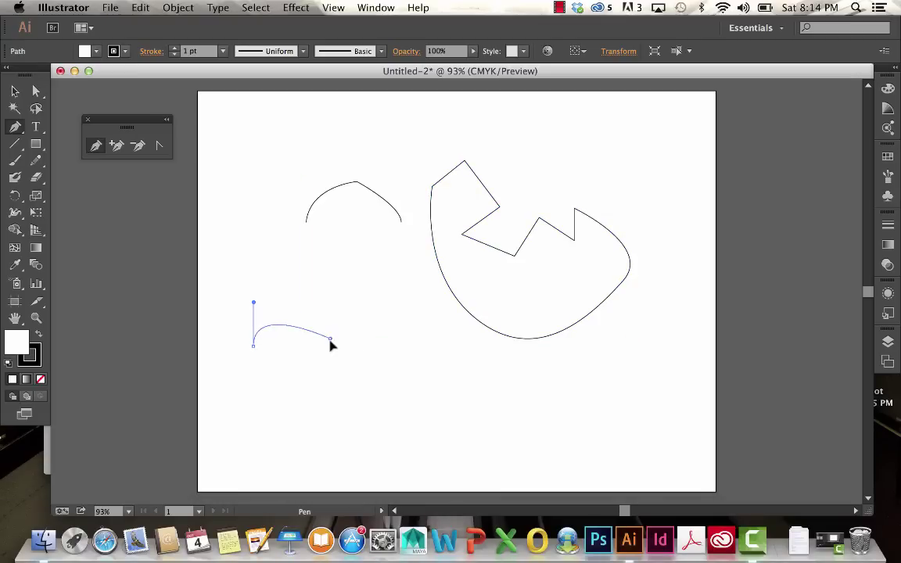
{"action": "left_click_drag", "start_coordinate": [331, 342], "coordinate": [332, 392]}
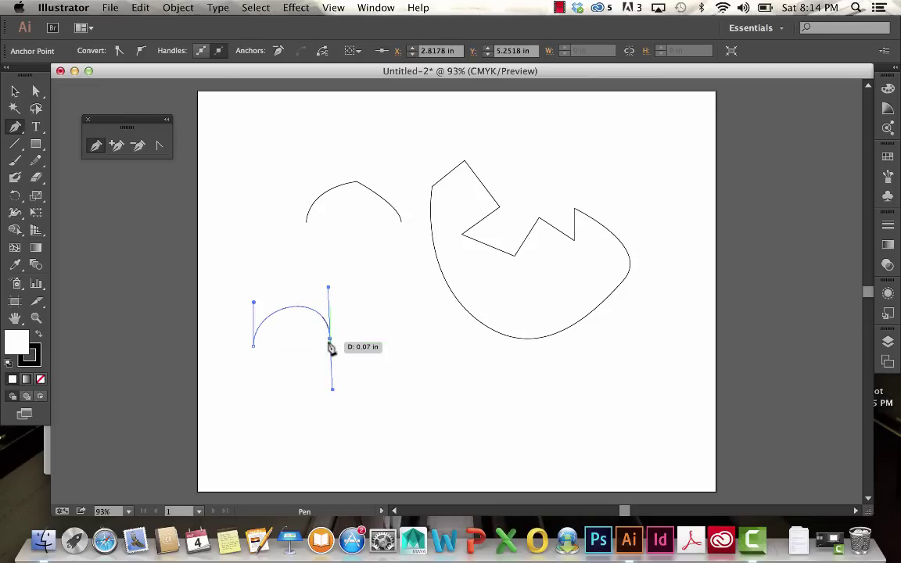
{"action": "left_click_drag", "start_coordinate": [331, 348], "coordinate": [364, 346]}
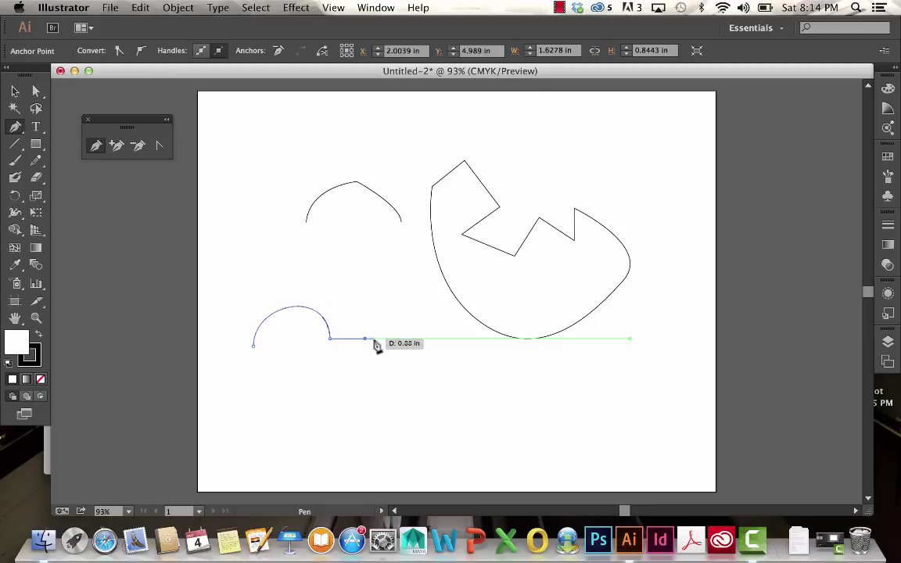
{"action": "left_click", "coordinate": [431, 340]}
{"action": "mouse_move", "coordinate": [430, 342]}
{"action": "left_mouse_down"}
{"action": "mouse_move", "coordinate": [429, 298]}
{"action": "mouse_move", "coordinate": [437, 339]}
{"action": "mouse_move", "coordinate": [423, 323]}
{"action": "mouse_move", "coordinate": [432, 340]}
{"action": "left_mouse_up"}
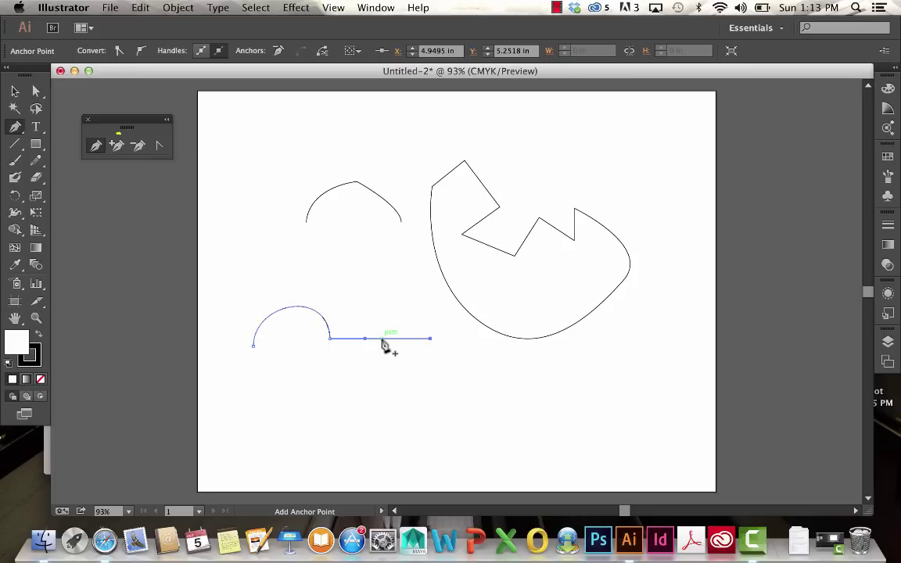
Add anchor points on the straight tail and on the arc.
{"action": "left_click", "coordinate": [117, 145]}
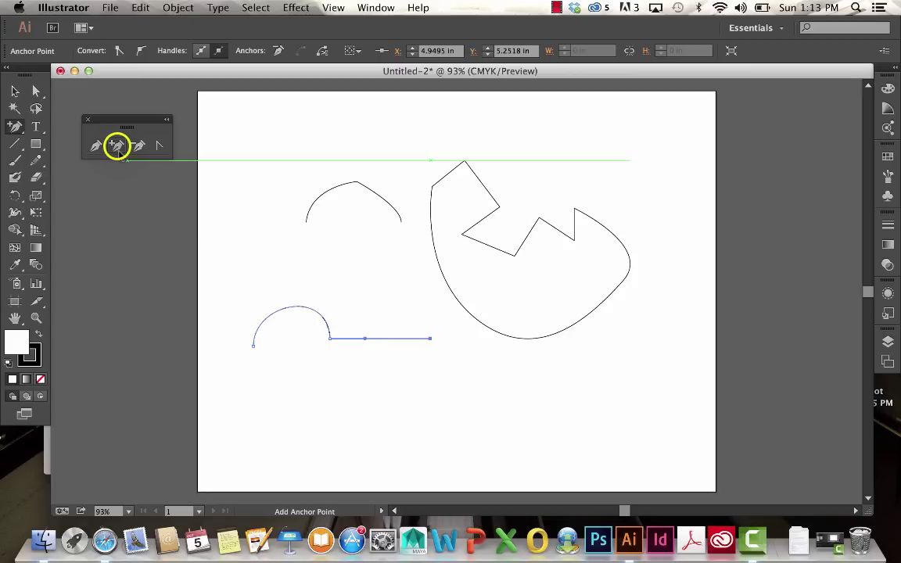
{"action": "left_click", "coordinate": [396, 339]}
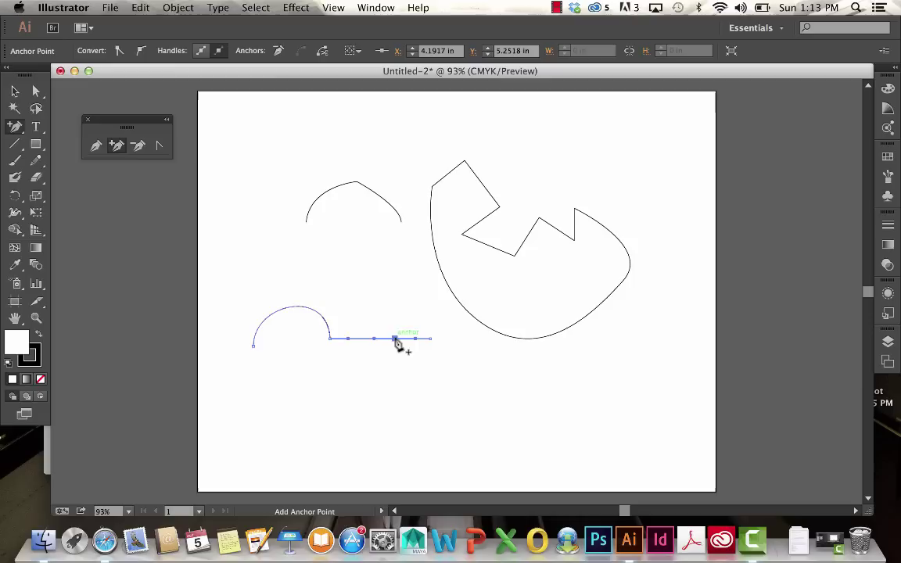
{"action": "left_click", "coordinate": [320, 316]}
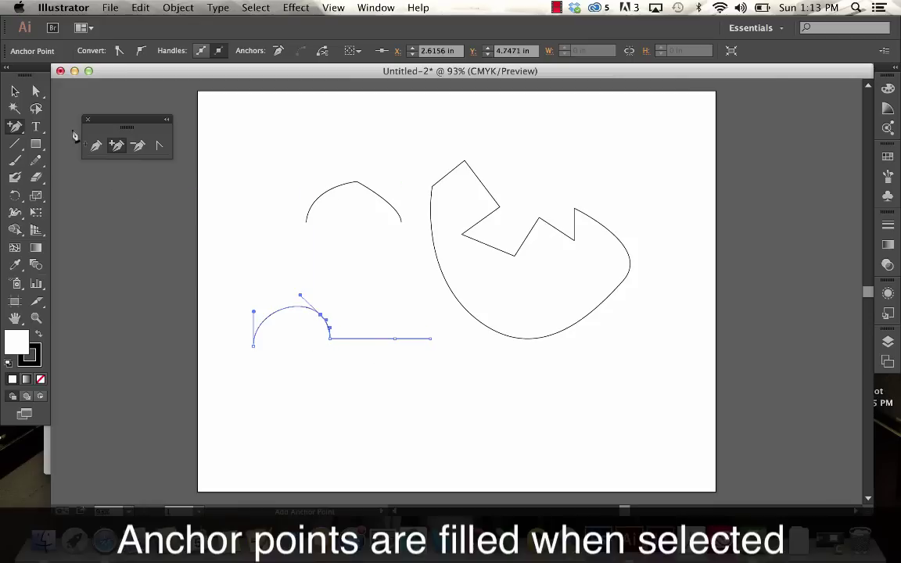
Drag the arc's handle and the new tail anchor to bend the tail into a wave.
{"action": "left_click", "coordinate": [36, 93]}
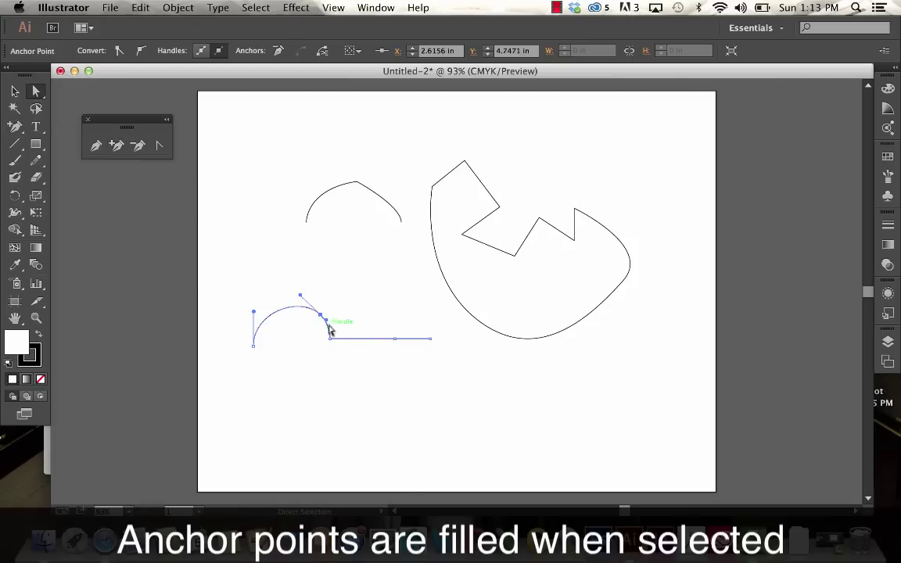
{"action": "mouse_move", "coordinate": [327, 322]}
{"action": "left_mouse_down"}
{"action": "mouse_move", "coordinate": [338, 317]}
{"action": "mouse_move", "coordinate": [332, 327]}
{"action": "mouse_move", "coordinate": [322, 306]}
{"action": "mouse_move", "coordinate": [333, 325]}
{"action": "mouse_move", "coordinate": [342, 314]}
{"action": "mouse_move", "coordinate": [333, 326]}
{"action": "left_mouse_up"}
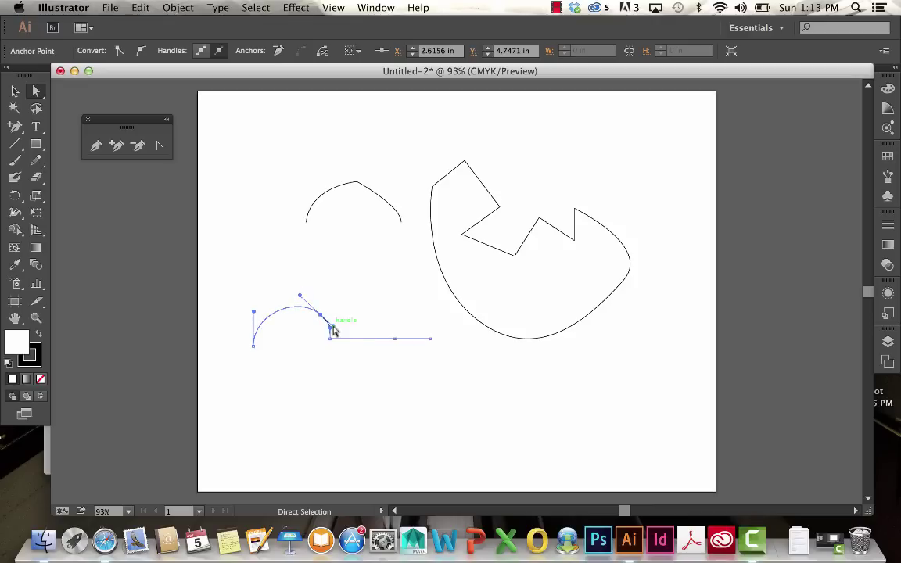
{"action": "mouse_move", "coordinate": [397, 344]}
{"action": "left_mouse_down"}
{"action": "mouse_move", "coordinate": [376, 344]}
{"action": "mouse_move", "coordinate": [372, 321]}
{"action": "mouse_move", "coordinate": [396, 342]}
{"action": "mouse_move", "coordinate": [391, 327]}
{"action": "left_mouse_up"}
{"action": "scroll", "coordinate": [217, 246], "scroll_direction": "down", "scroll_amount": 1}
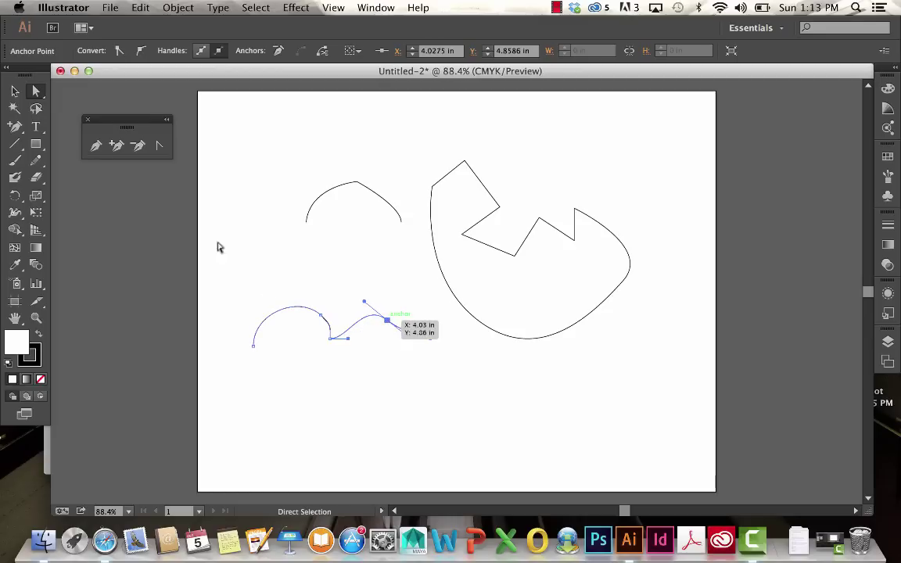
Delete the added anchors from the wave bump and the arc.
{"action": "left_click", "coordinate": [138, 146]}
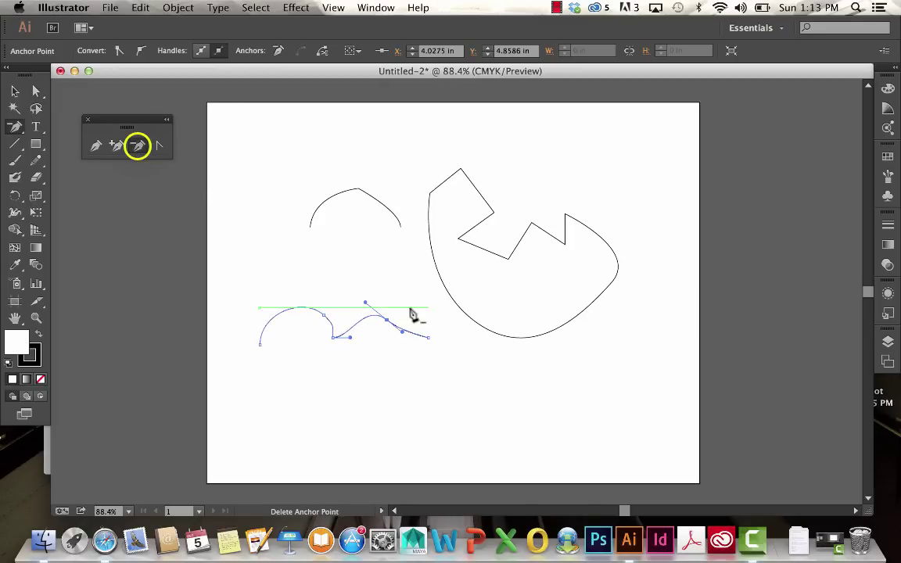
{"action": "left_click", "coordinate": [387, 320]}
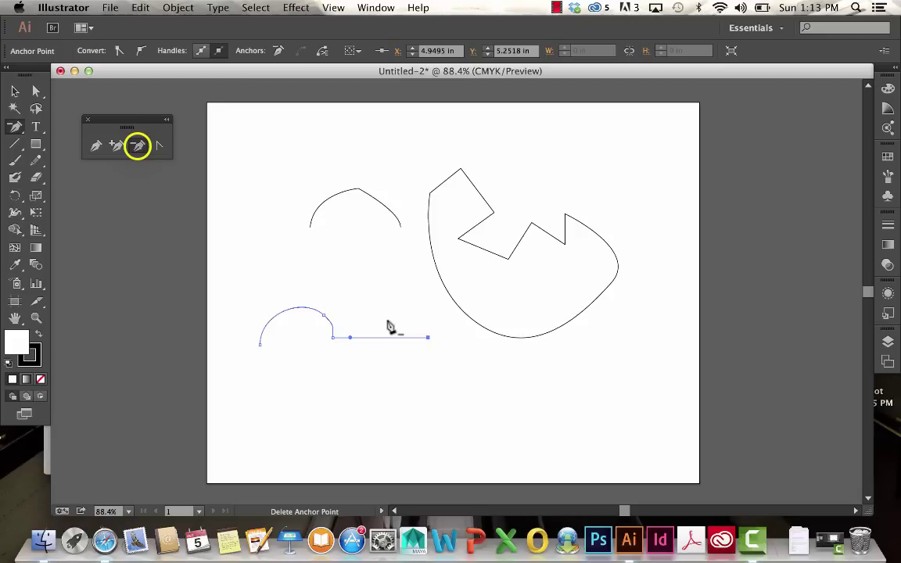
{"action": "left_click", "coordinate": [324, 316]}
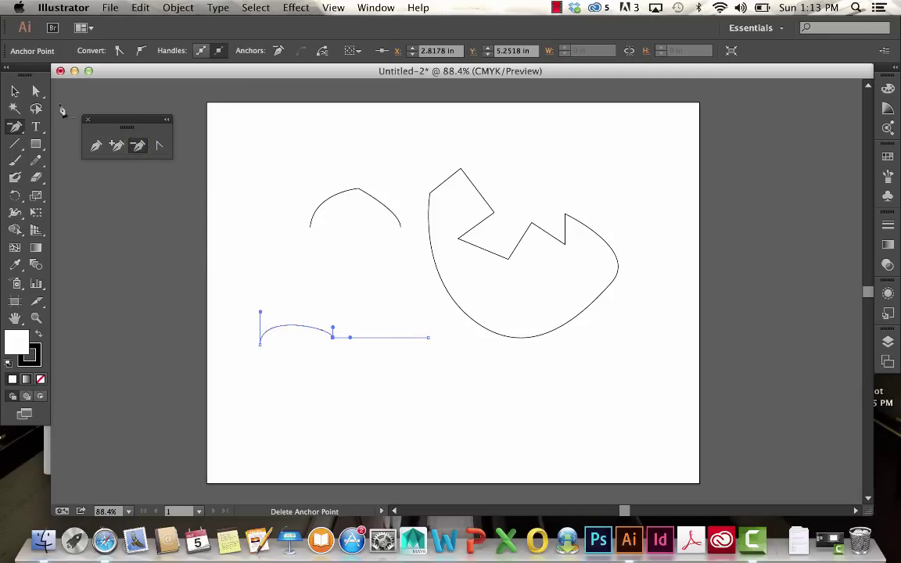
Raise the arc with its right handle and select the path's right endpoint.
{"action": "left_click", "coordinate": [36, 91]}
{"action": "left_click_drag", "start_coordinate": [332, 329], "coordinate": [333, 290]}
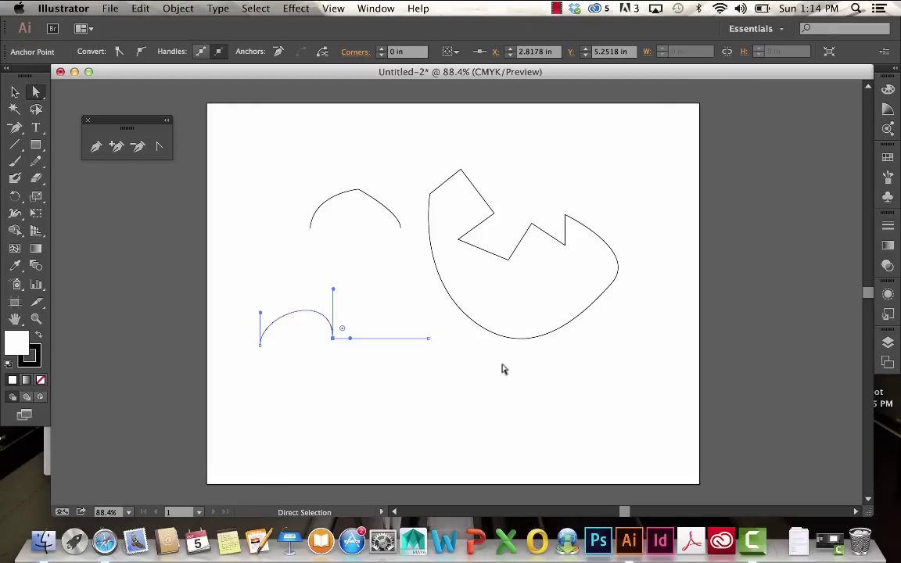
{"action": "left_click", "coordinate": [429, 339]}
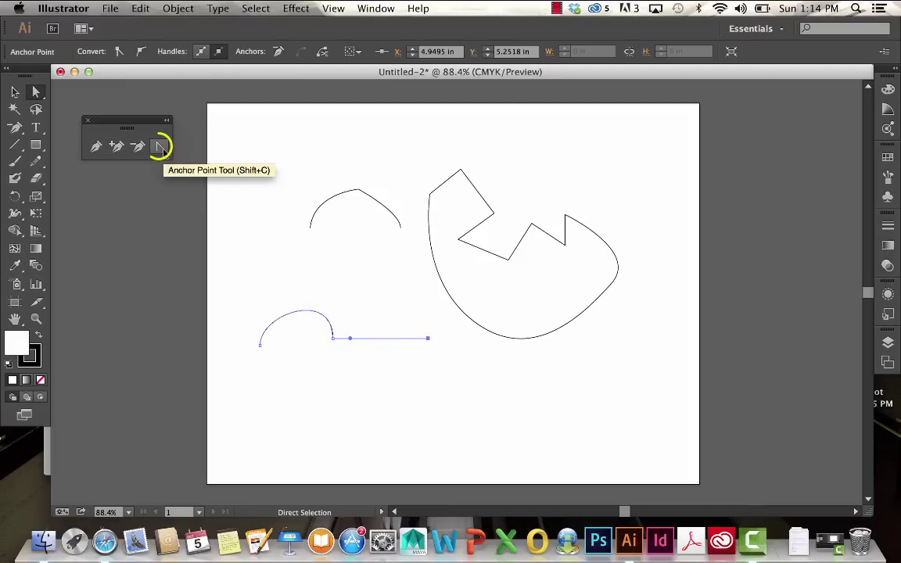
Clear the lower path's anchor handles and pull its middle anchor down into a sharp V.
{"action": "left_click", "coordinate": [158, 146]}
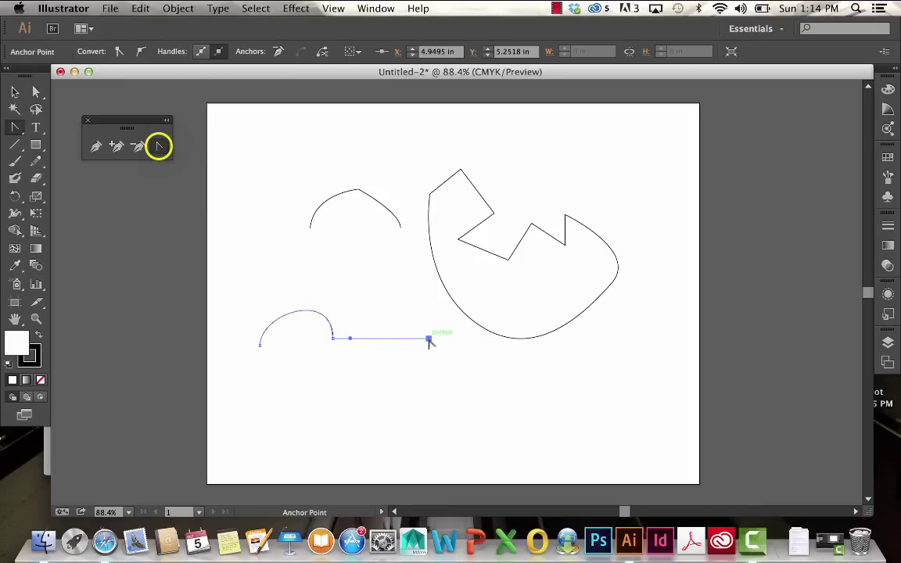
{"action": "left_click_drag", "start_coordinate": [429, 338], "coordinate": [459, 342]}
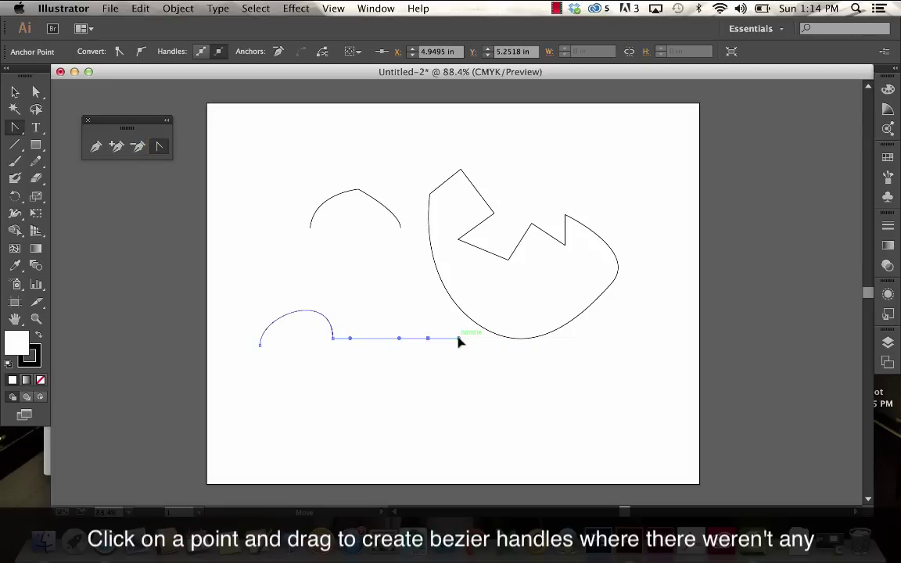
{"action": "left_click", "coordinate": [333, 338]}
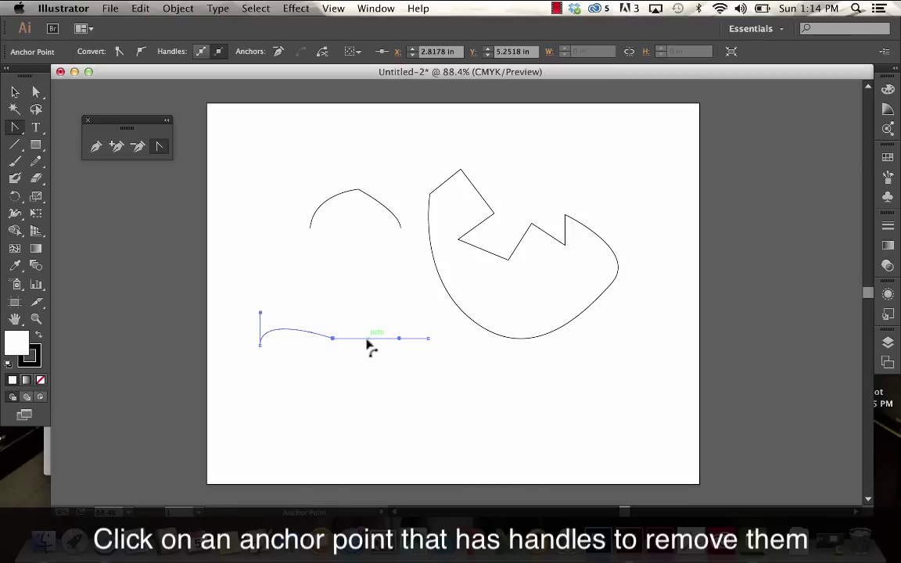
{"action": "key", "text": "a"}
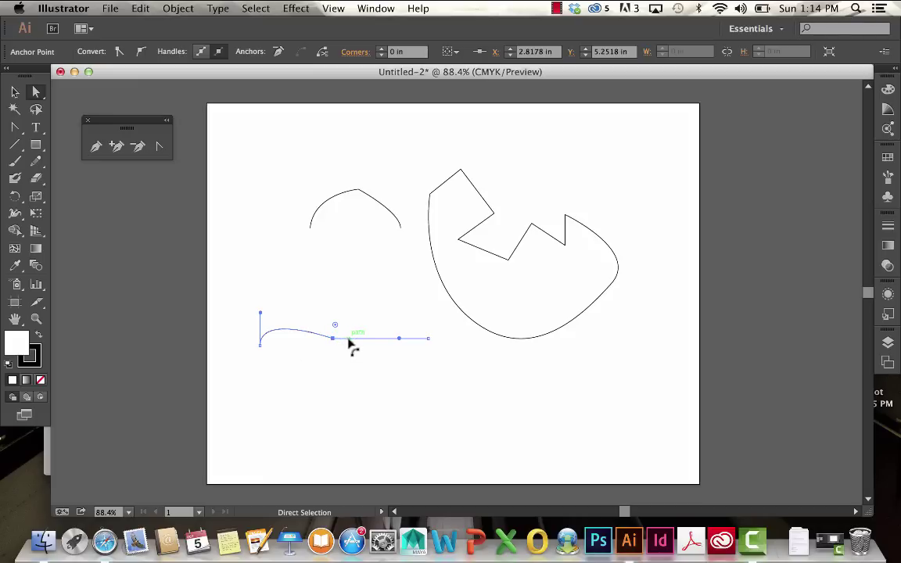
{"action": "left_click_drag", "start_coordinate": [332, 341], "coordinate": [333, 395]}
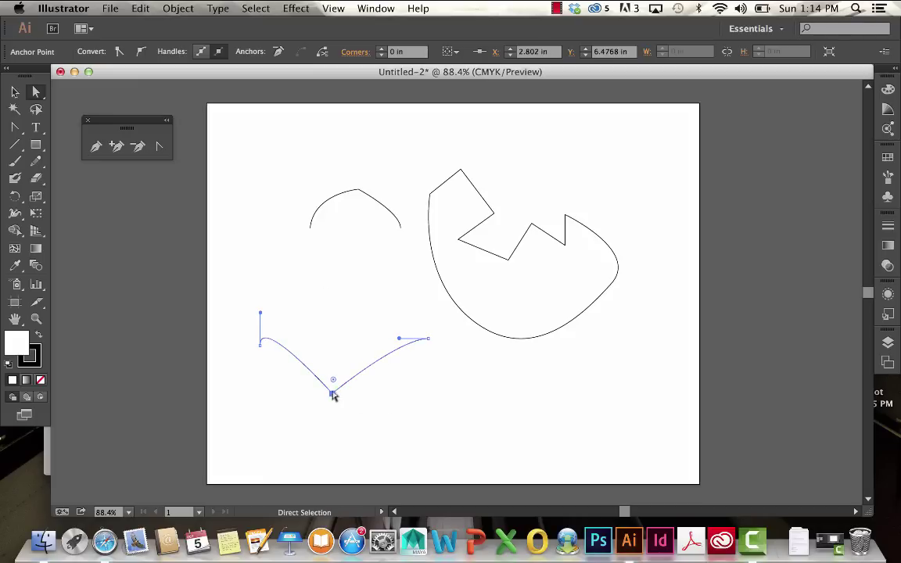
Toggle the V's bottom anchor between smooth and corner, then bend its right segment into a curve.
{"action": "left_click", "coordinate": [159, 147]}
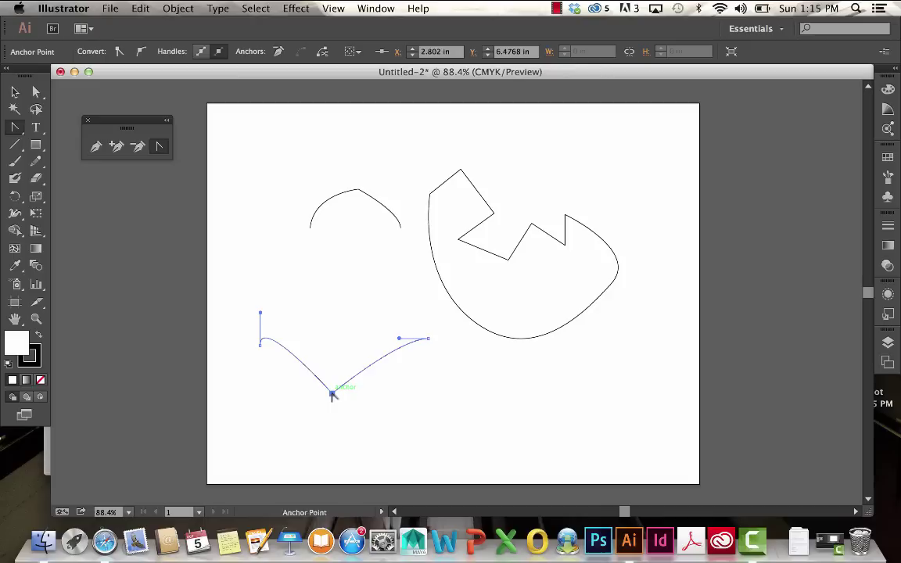
{"action": "left_click_drag", "start_coordinate": [333, 395], "coordinate": [355, 392]}
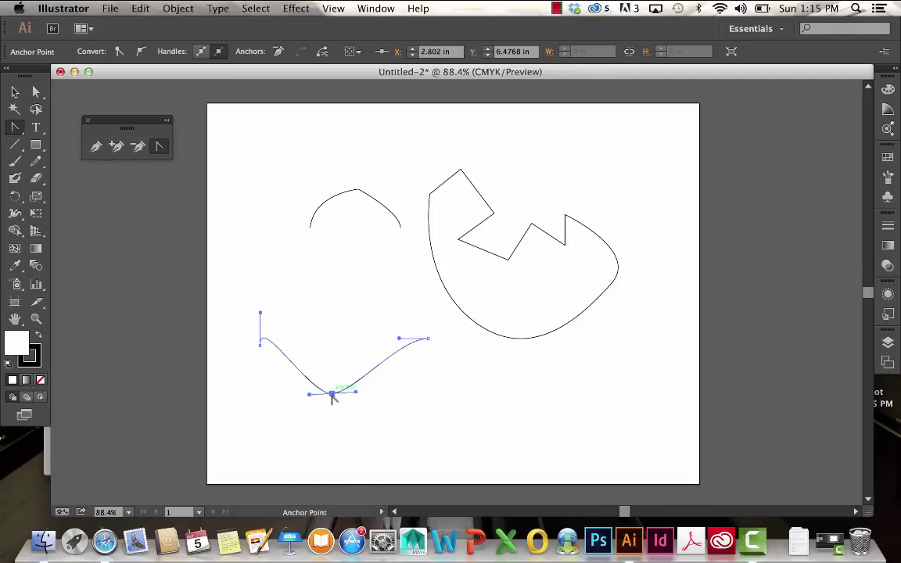
{"action": "left_click", "coordinate": [333, 395]}
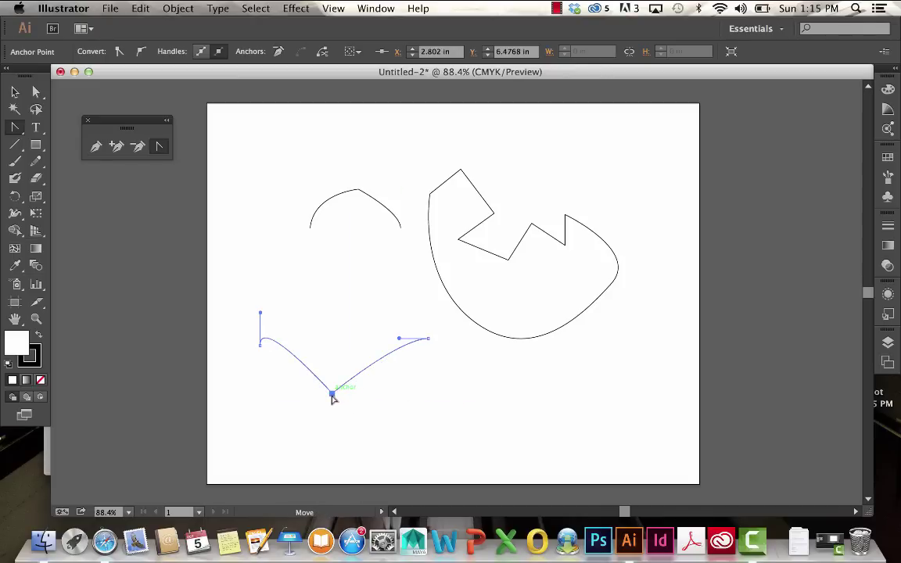
{"action": "left_click_drag", "start_coordinate": [332, 395], "coordinate": [370, 396]}
{"action": "left_click", "coordinate": [333, 395]}
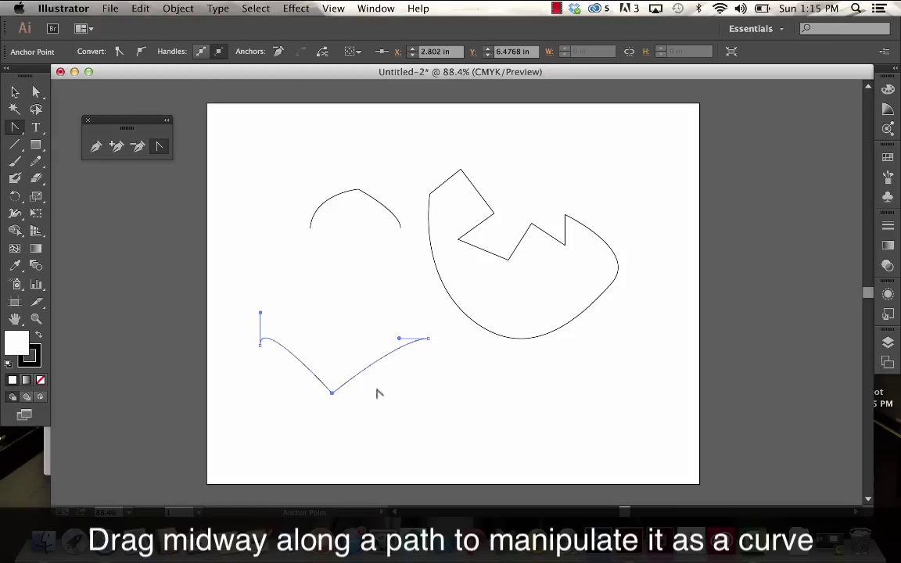
{"action": "left_click_drag", "start_coordinate": [376, 369], "coordinate": [414, 403]}
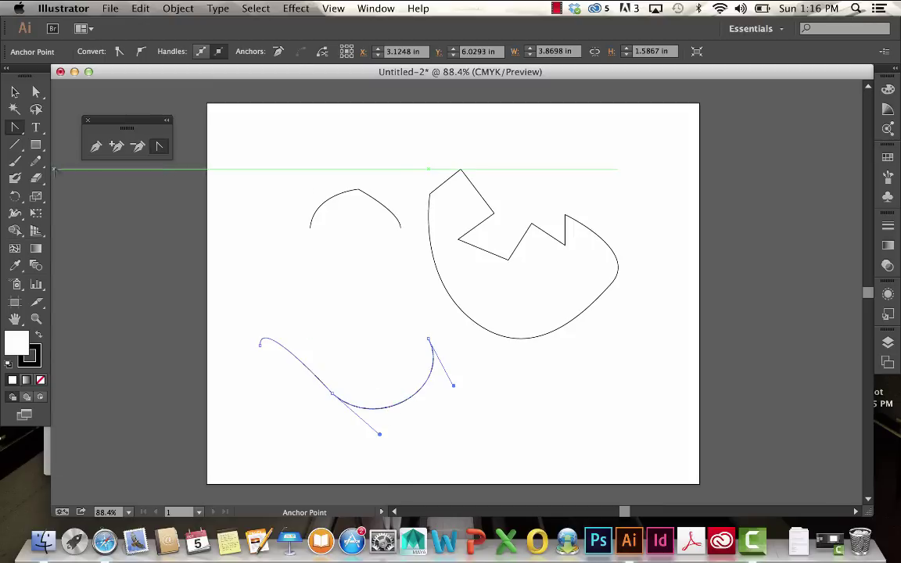
Tear off the Eraser/Scissors/Knife tool group as a floating panel on the workspace.
{"action": "left_click", "coordinate": [38, 181]}
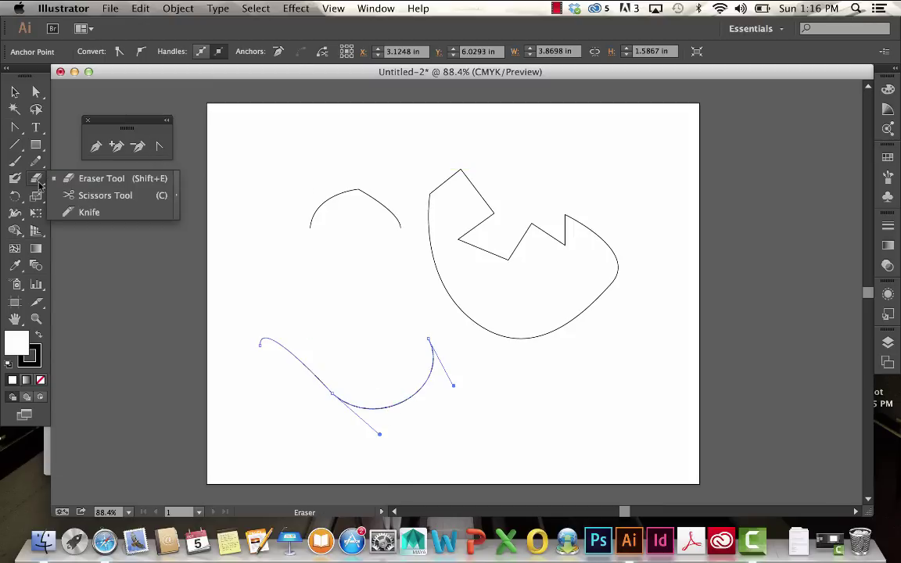
{"action": "mouse_move", "coordinate": [36, 179]}
{"action": "left_mouse_down"}
{"action": "mouse_move", "coordinate": [148, 180]}
{"action": "mouse_move", "coordinate": [176, 198]}
{"action": "left_mouse_up"}
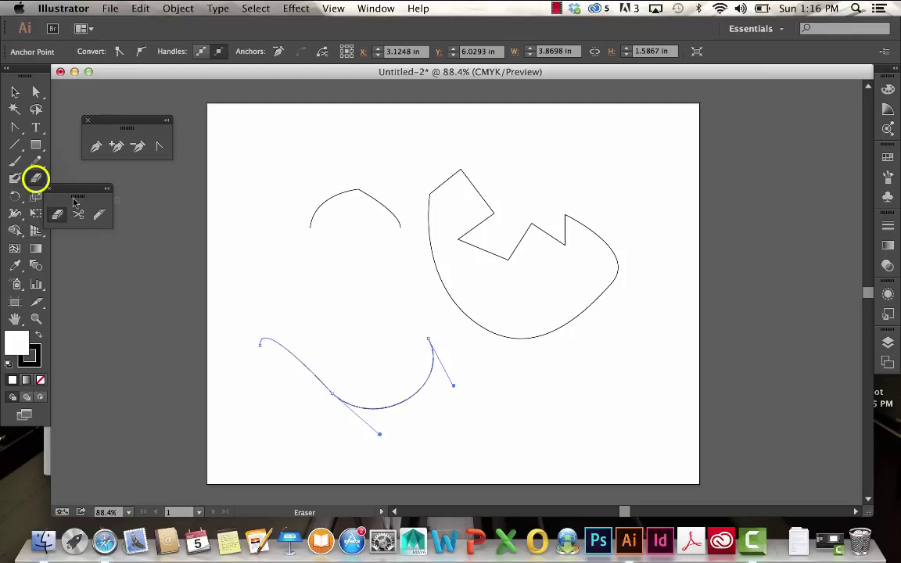
{"action": "left_click_drag", "start_coordinate": [69, 197], "coordinate": [118, 192]}
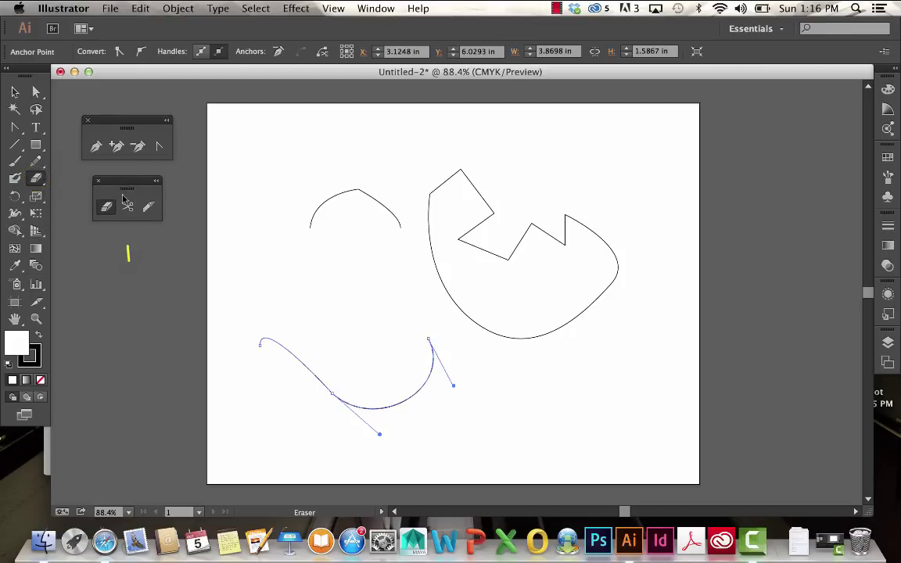
Cut the lower curve with Scissors near its right end and drag the cut-off piece's anchors away.
{"action": "left_click", "coordinate": [127, 207]}
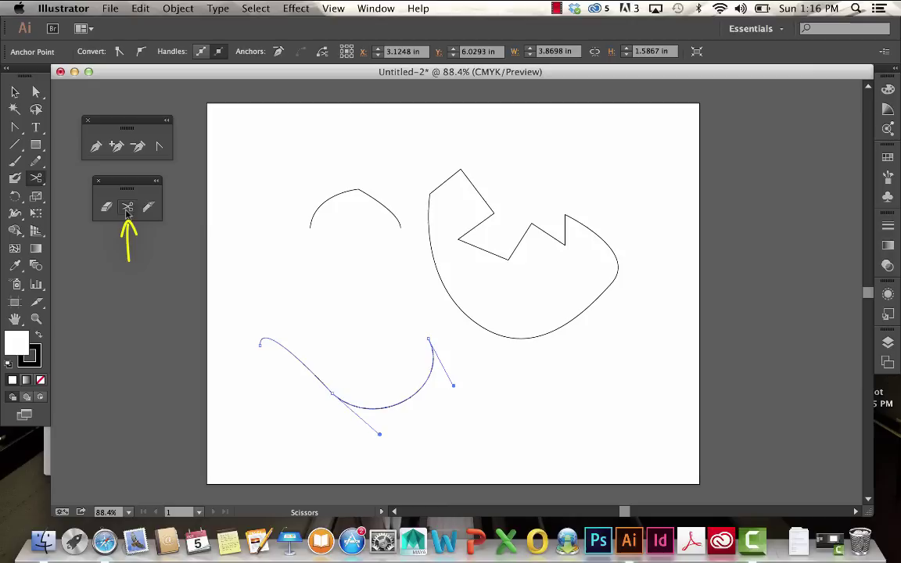
{"action": "left_click", "coordinate": [409, 398]}
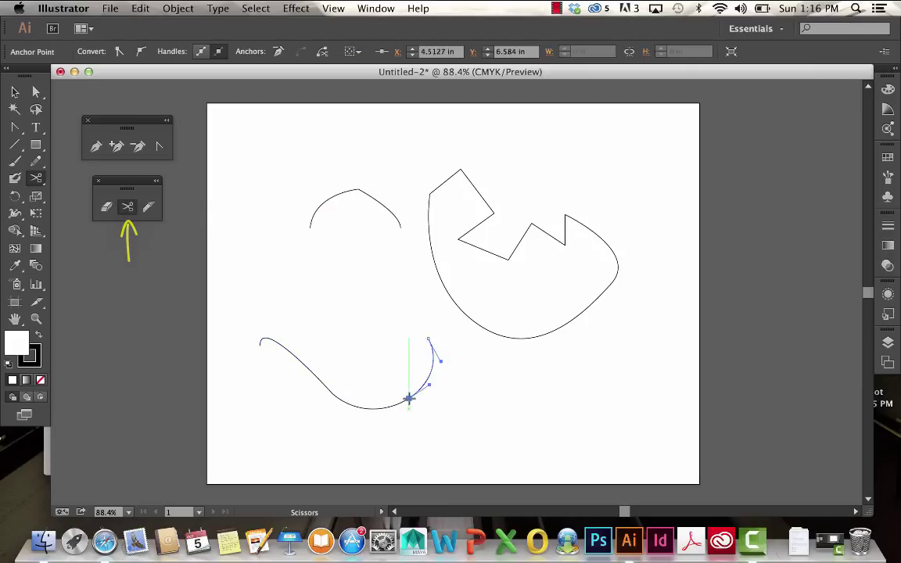
{"action": "key", "text": "a"}
{"action": "left_click_drag", "start_coordinate": [409, 399], "coordinate": [450, 407]}
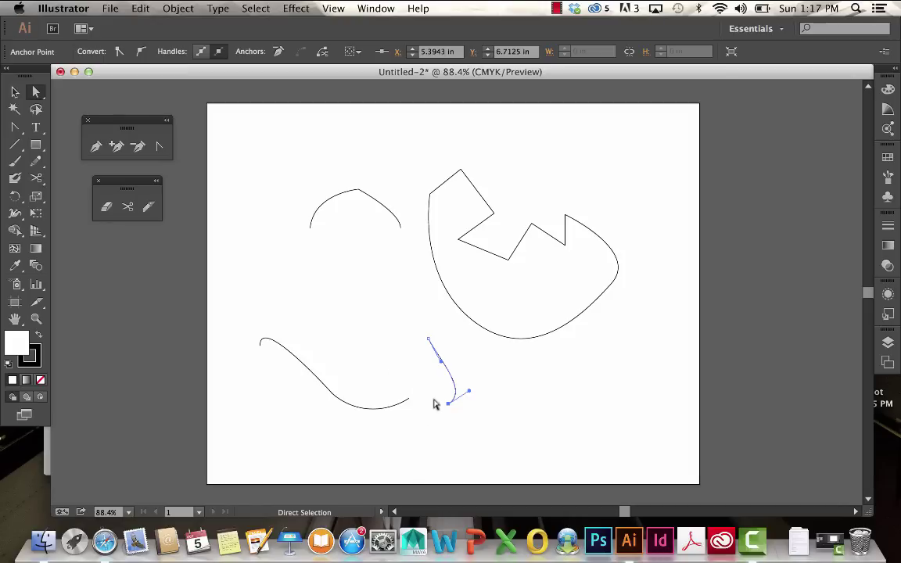
{"action": "left_click_drag", "start_coordinate": [448, 404], "coordinate": [412, 409]}
{"action": "left_click", "coordinate": [409, 400]}
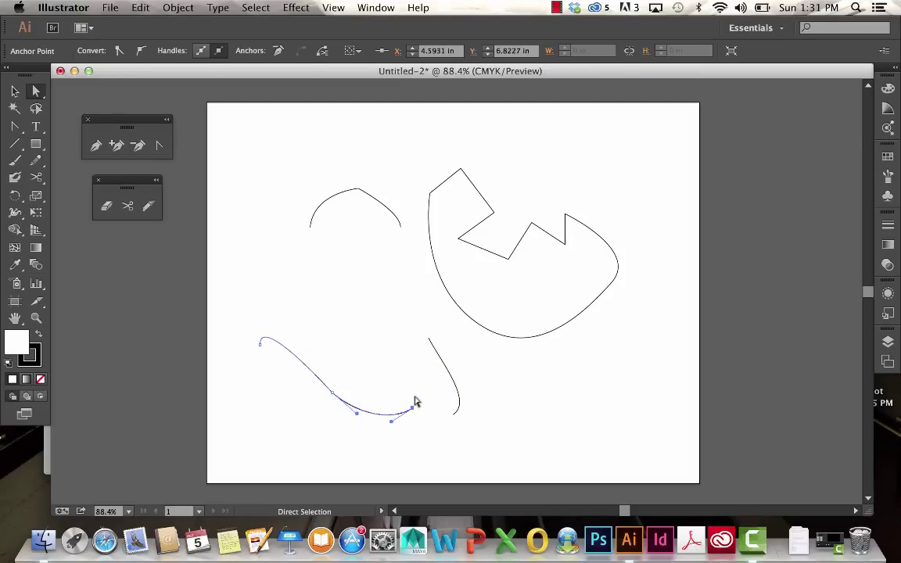
Adjust the lower curve's left segment and raise its middle anchor to reshape the path.
{"action": "left_click_drag", "start_coordinate": [349, 396], "coordinate": [342, 396]}
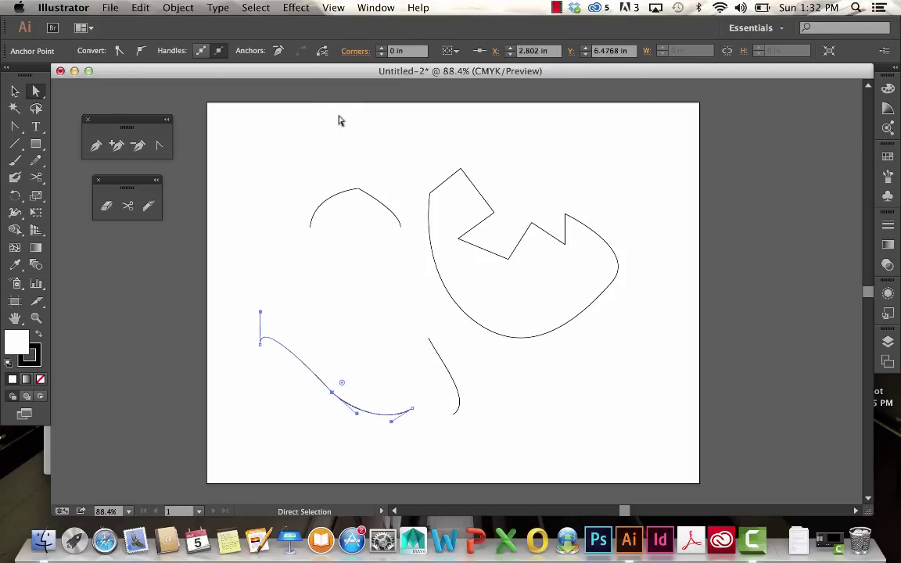
{"action": "left_click", "coordinate": [322, 52]}
{"action": "left_click", "coordinate": [323, 52]}
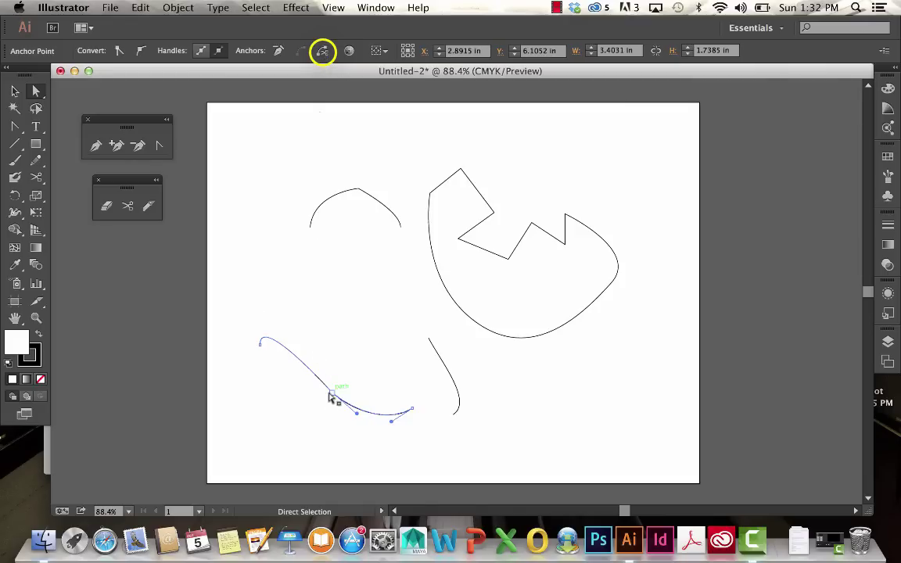
{"action": "mouse_move", "coordinate": [332, 394]}
{"action": "left_mouse_down"}
{"action": "mouse_move", "coordinate": [328, 407]}
{"action": "mouse_move", "coordinate": [348, 384]}
{"action": "mouse_move", "coordinate": [331, 397]}
{"action": "left_mouse_up"}
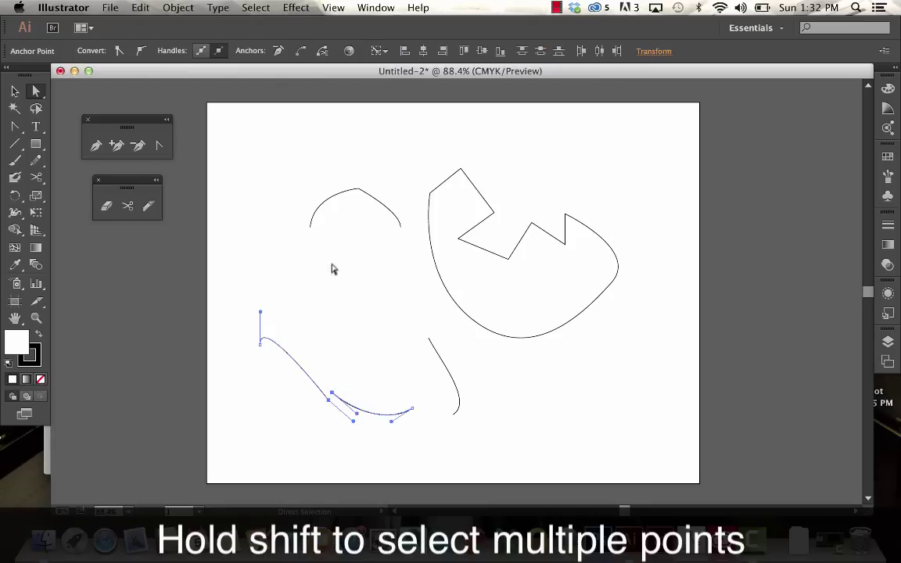
{"action": "left_click", "coordinate": [301, 52]}
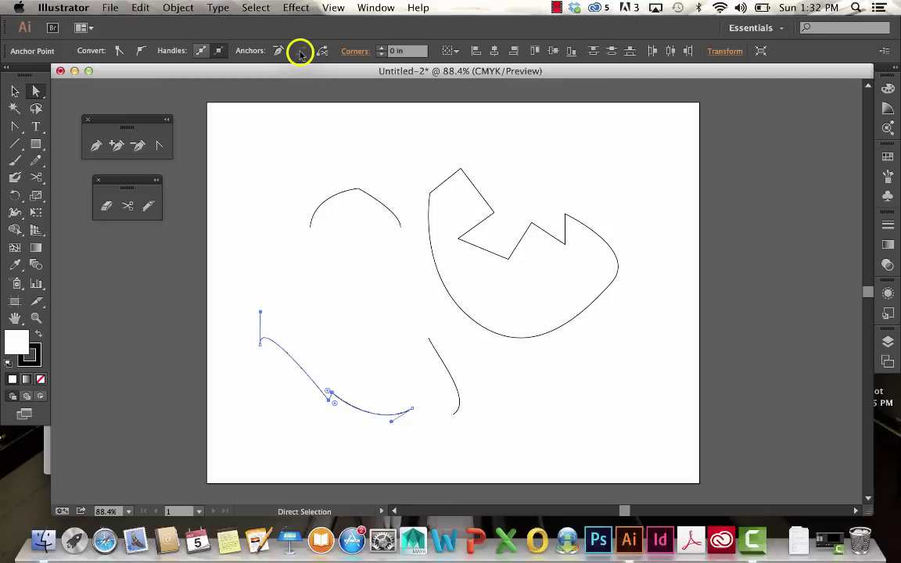
{"action": "left_click_drag", "start_coordinate": [329, 398], "coordinate": [373, 349]}
{"action": "left_click", "coordinate": [346, 323]}
{"action": "left_click", "coordinate": [367, 308]}
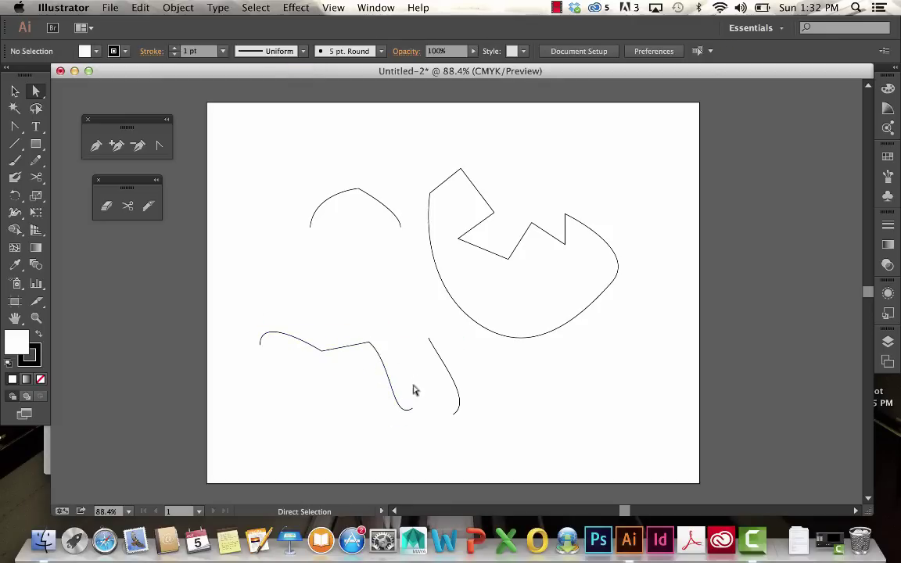
Connect the two pieces' end anchors into one path and pull the joined anchor upward.
{"action": "left_click", "coordinate": [412, 409]}
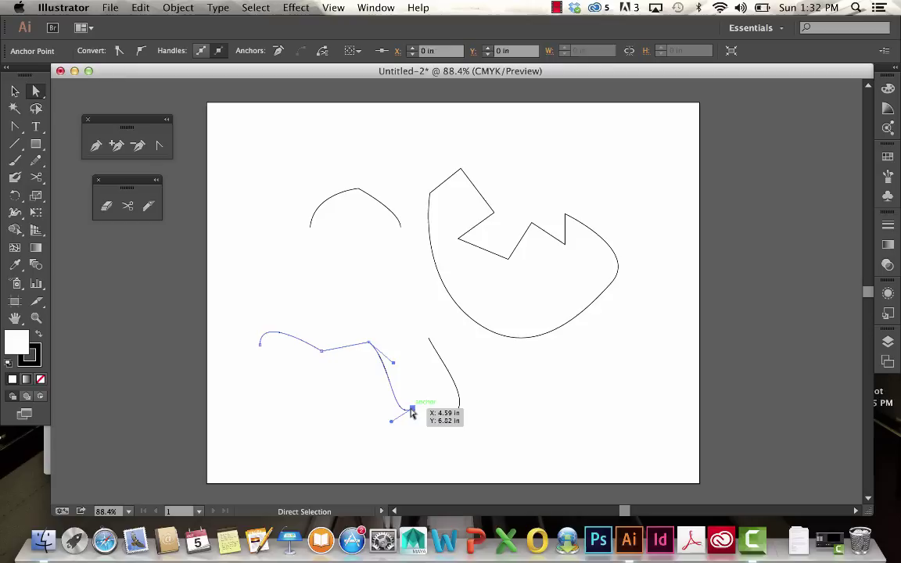
{"action": "left_click", "coordinate": [452, 415], "text": "shift"}
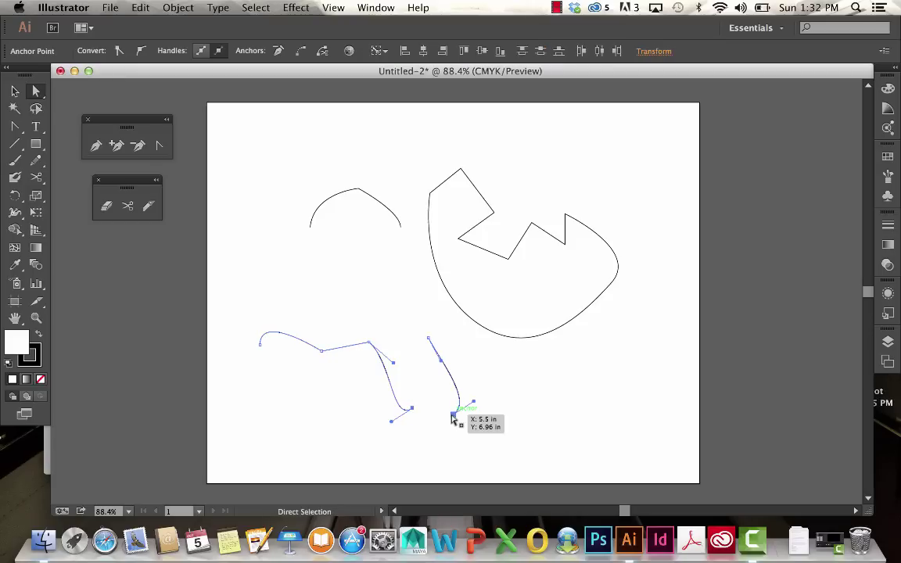
{"action": "left_click", "coordinate": [300, 52]}
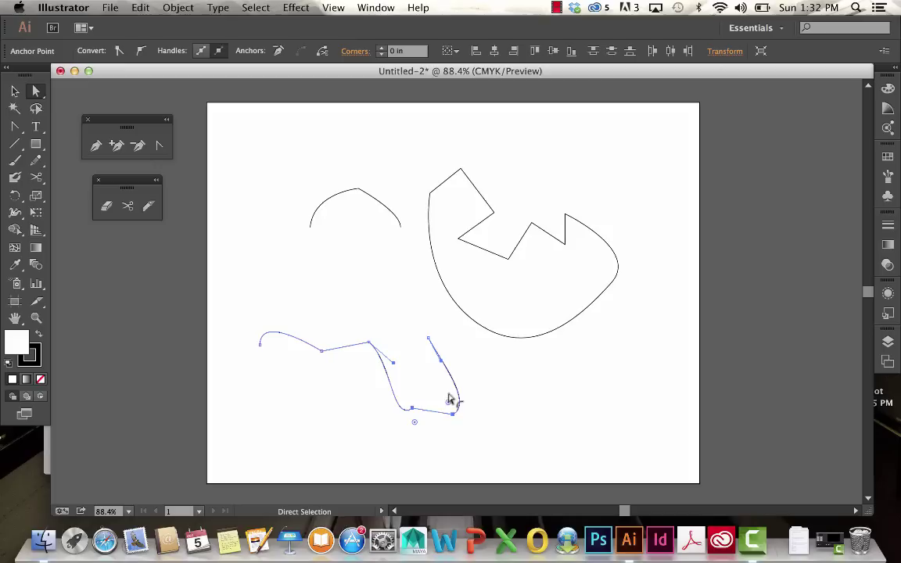
{"action": "left_click", "coordinate": [416, 442]}
{"action": "left_click_drag", "start_coordinate": [417, 413], "coordinate": [406, 295]}
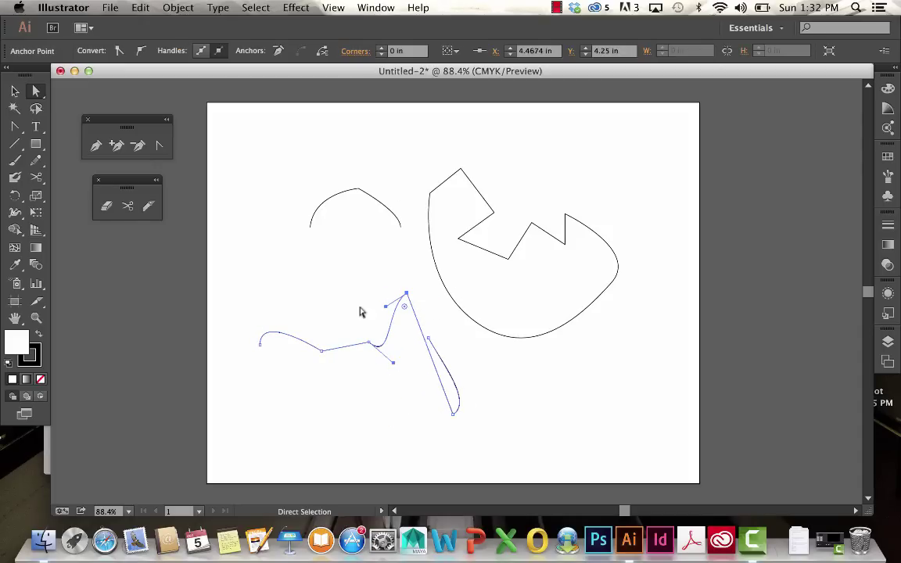
Smooth the top and left anchors and drag the dip anchor down into a rounded wave.
{"action": "left_click", "coordinate": [141, 51]}
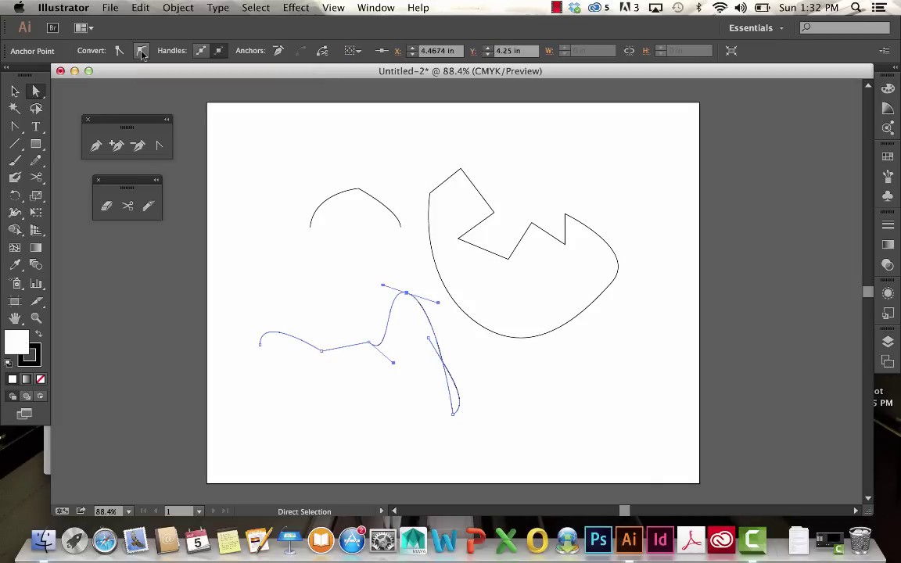
{"action": "left_click", "coordinate": [370, 344]}
{"action": "left_click_drag", "start_coordinate": [310, 362], "coordinate": [252, 332]}
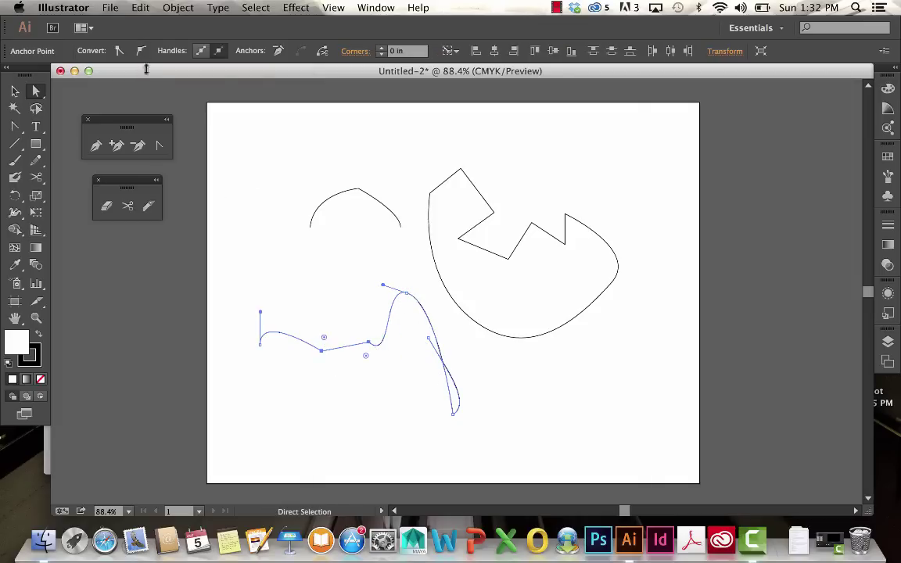
{"action": "left_click", "coordinate": [141, 51]}
{"action": "left_click", "coordinate": [360, 291]}
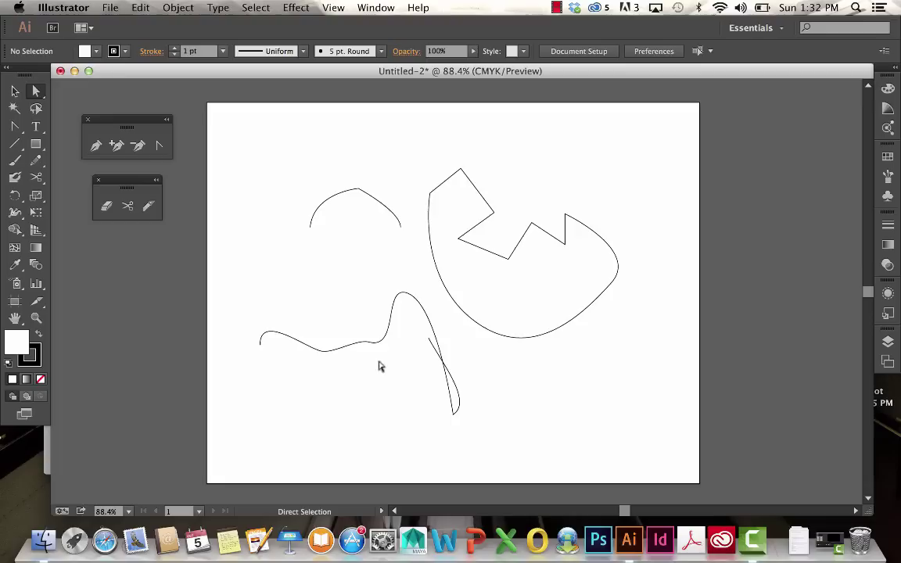
{"action": "left_click", "coordinate": [368, 344]}
{"action": "left_click_drag", "start_coordinate": [367, 345], "coordinate": [376, 364]}
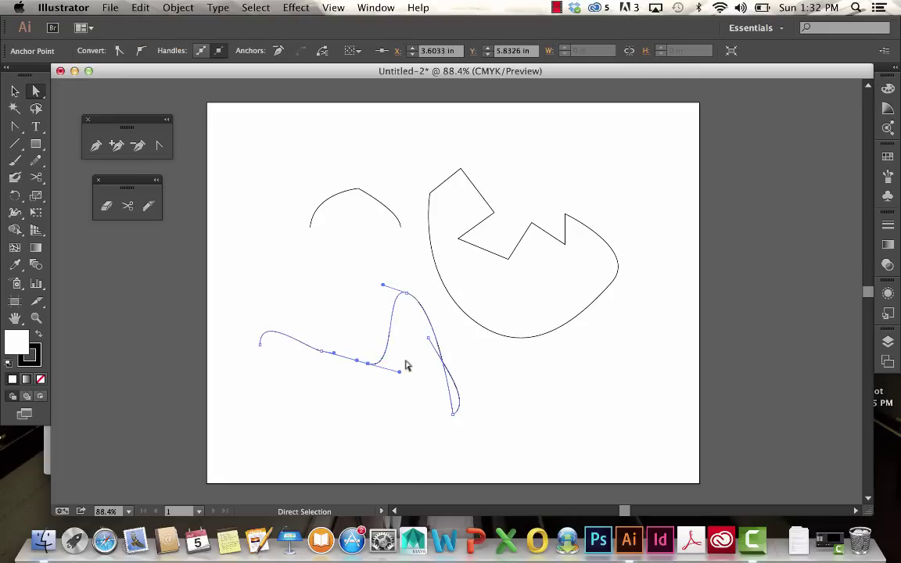
{"action": "left_click", "coordinate": [409, 364]}
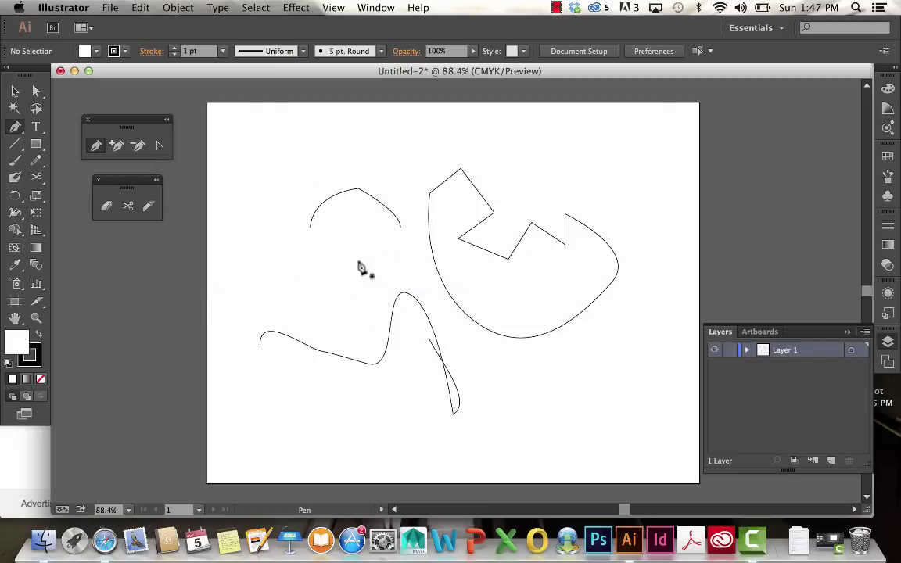
Switch to Safari showing the Google Images search page.
{"action": "left_click", "coordinate": [105, 541]}
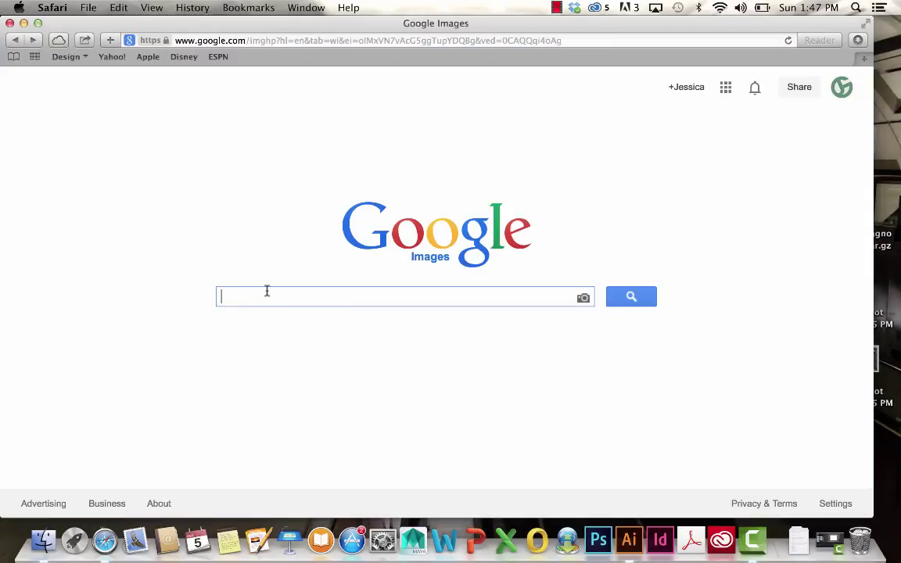
Search 'tribal tattoo vector' and drag the freevectors tribal design preview onto Illustrator.
{"action": "type", "text": "s"}
{"action": "key", "text": "BackSpace"}
{"action": "type", "text": "triab"}
{"action": "key", "text": "BackSpace"}
{"action": "key", "text": "BackSpace"}
{"action": "type", "text": "b"}
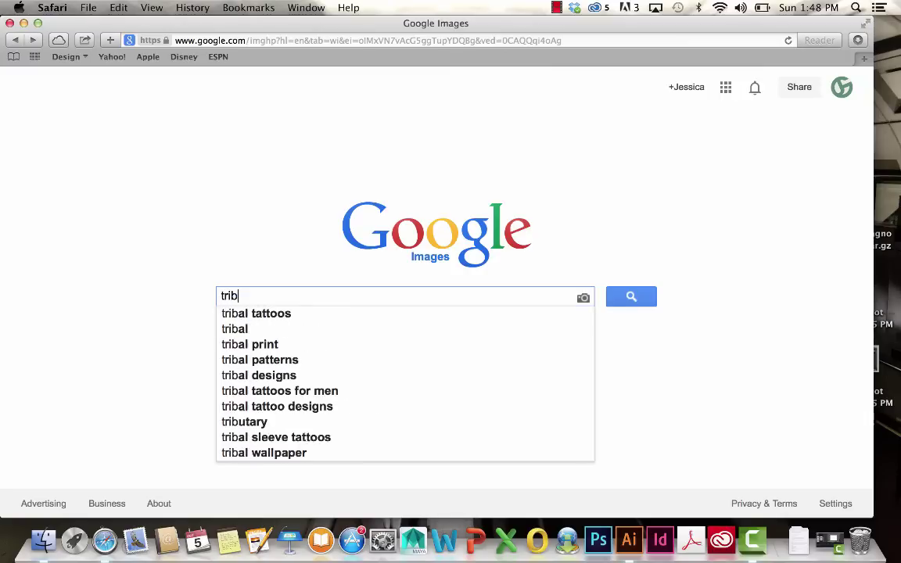
{"action": "type", "text": "al tattoos"}
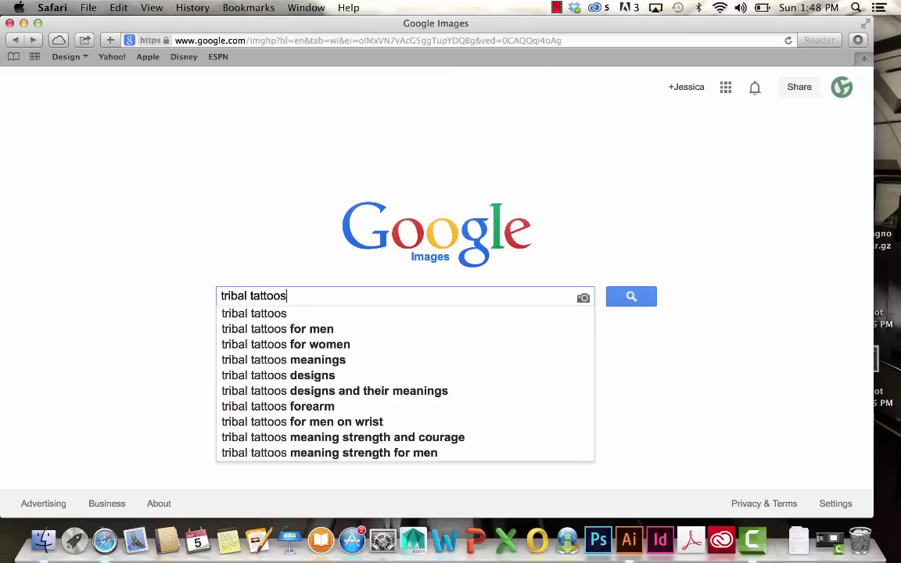
{"action": "key", "text": "BackSpace"}
{"action": "key", "text": "BackSpace"}
{"action": "type", "text": "vector"}
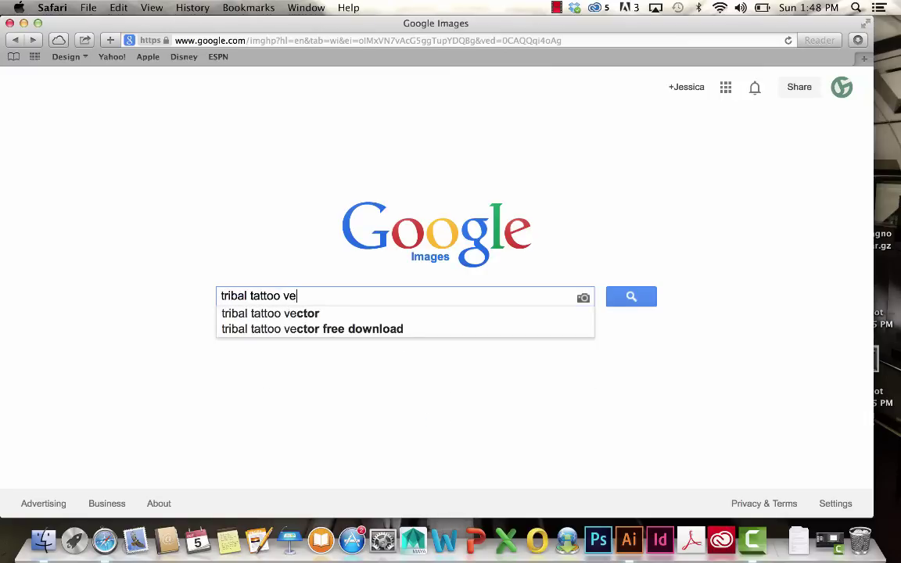
{"action": "key", "text": "Return"}
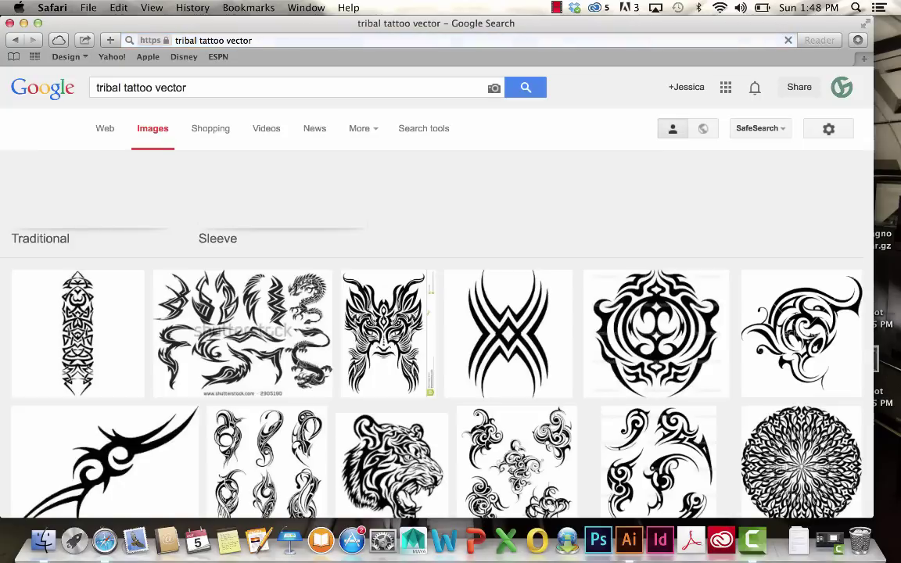
{"action": "left_click", "coordinate": [523, 317]}
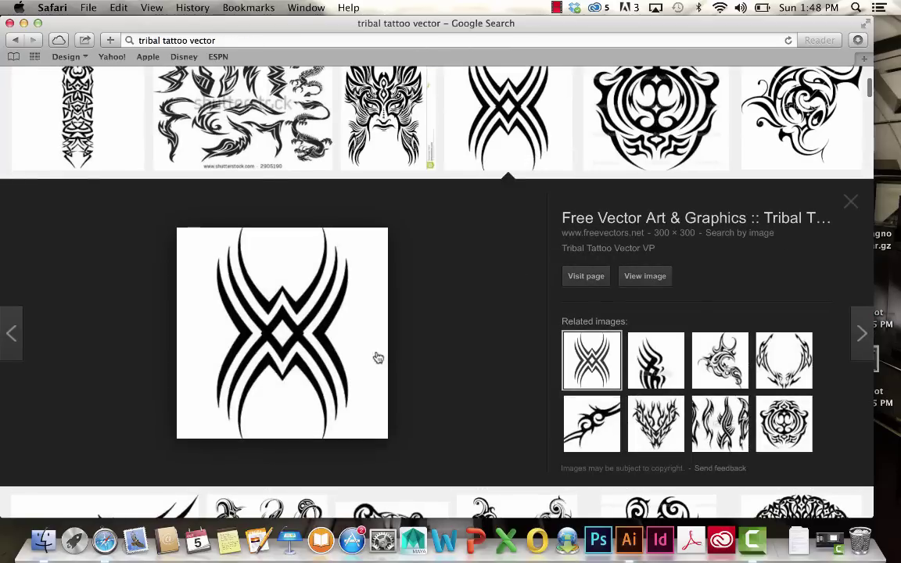
{"action": "left_click_drag", "start_coordinate": [295, 362], "coordinate": [632, 545]}
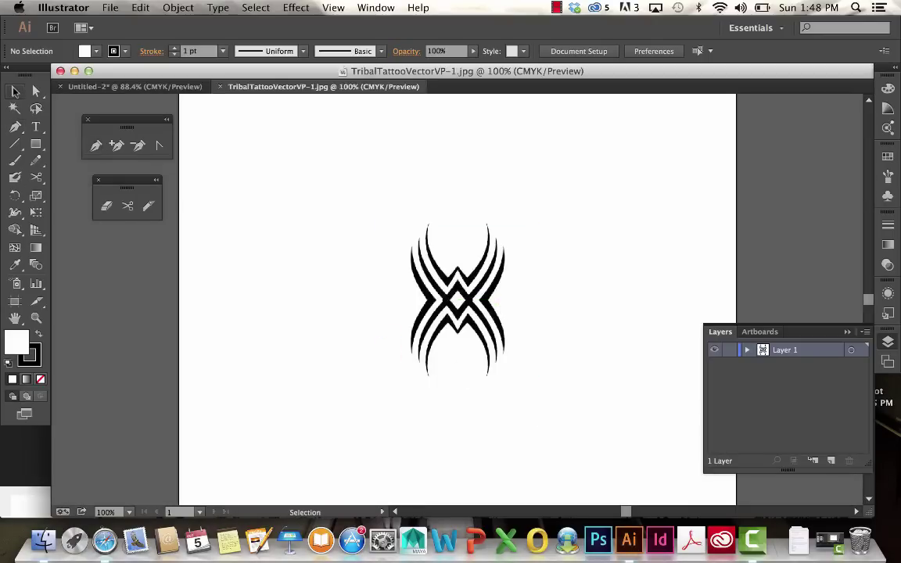
Select the tribal image and fade it to 28% opacity.
{"action": "key", "text": "v"}
{"action": "left_click", "coordinate": [463, 311]}
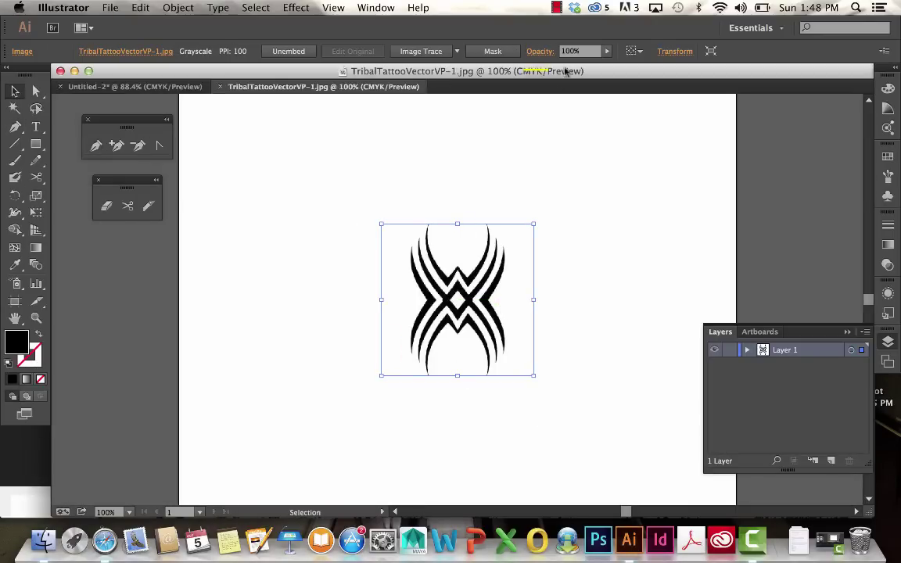
{"action": "left_click", "coordinate": [606, 51]}
{"action": "left_click_drag", "start_coordinate": [611, 65], "coordinate": [563, 71]}
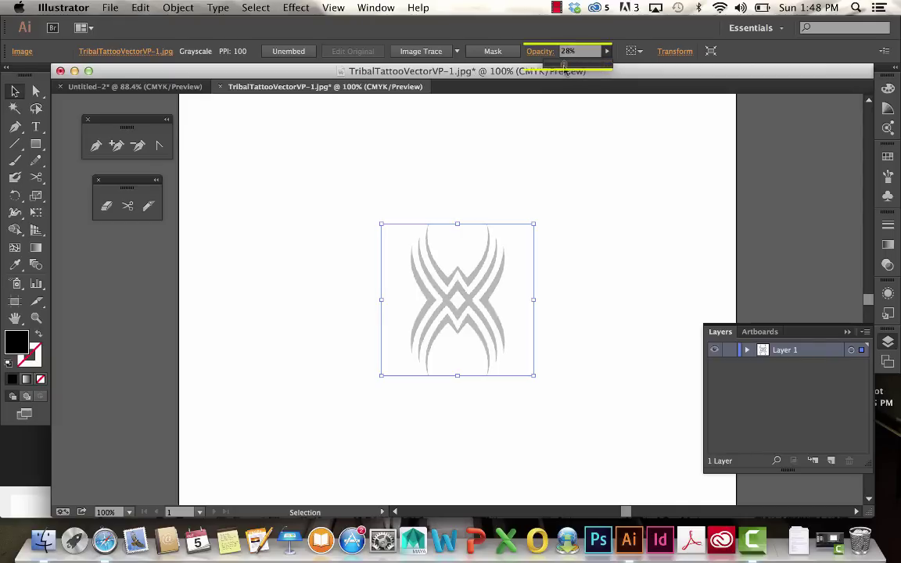
Lock the image's layer, rename it 'reference', and add a new Layer 2 above it.
{"action": "left_click", "coordinate": [730, 351]}
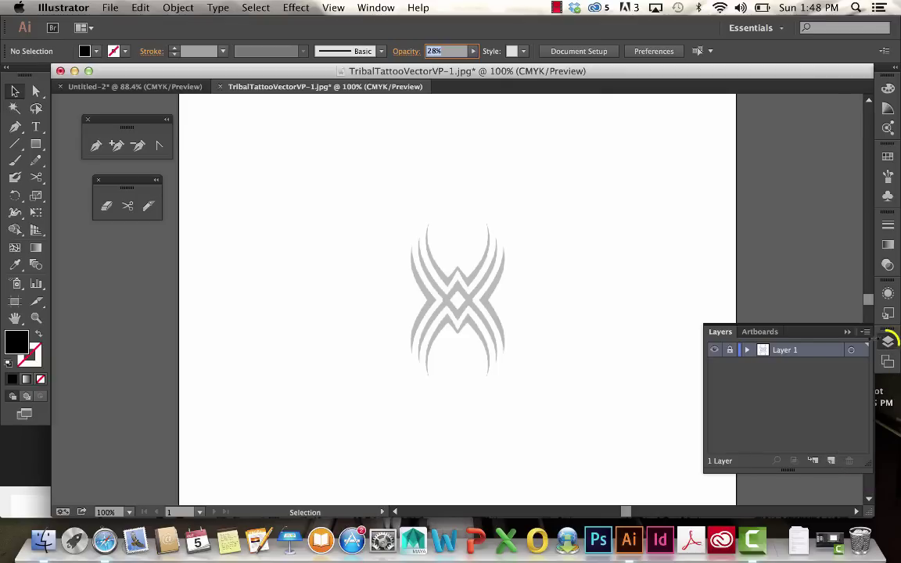
{"action": "left_click", "coordinate": [887, 342]}
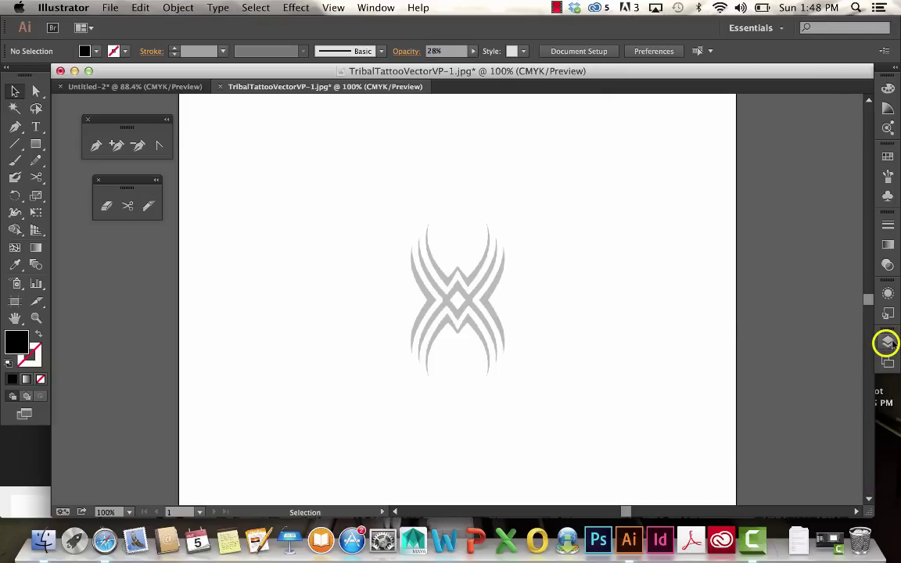
{"action": "left_click", "coordinate": [888, 342]}
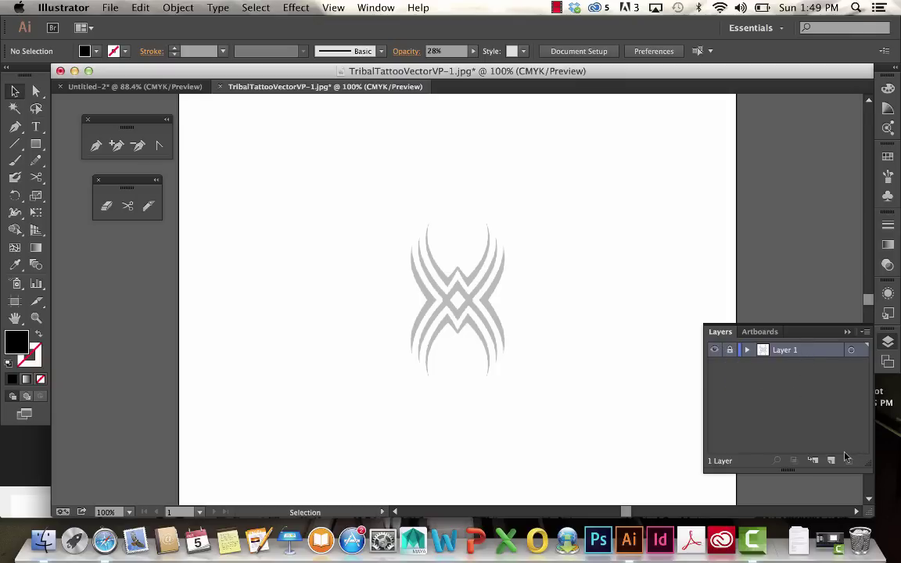
{"action": "double_click", "coordinate": [787, 353]}
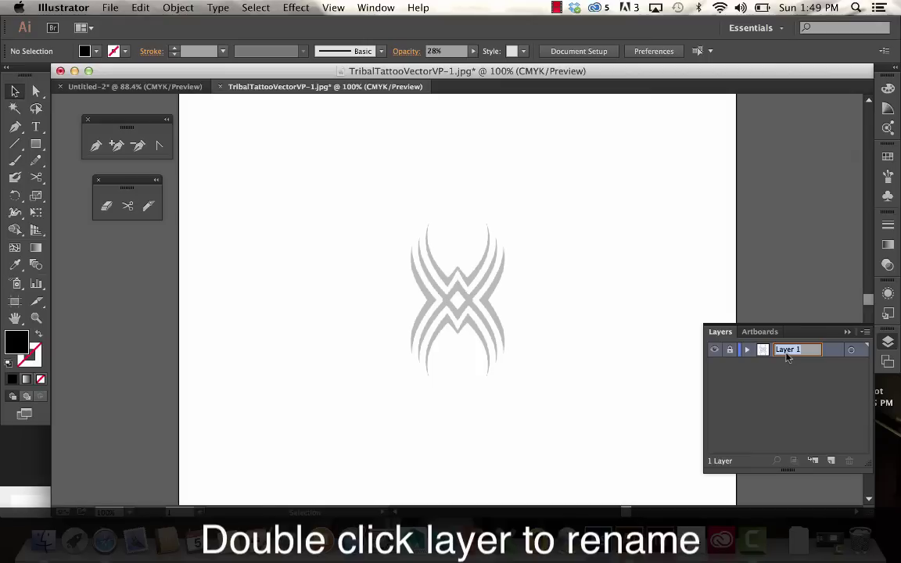
{"action": "type", "text": "teference"}
{"action": "key", "text": "Return"}
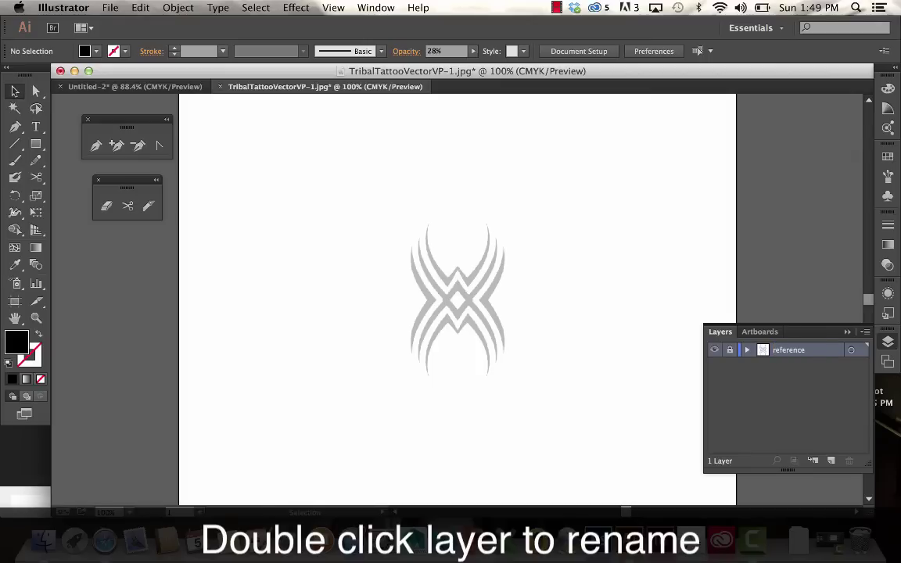
{"action": "left_click", "coordinate": [832, 461]}
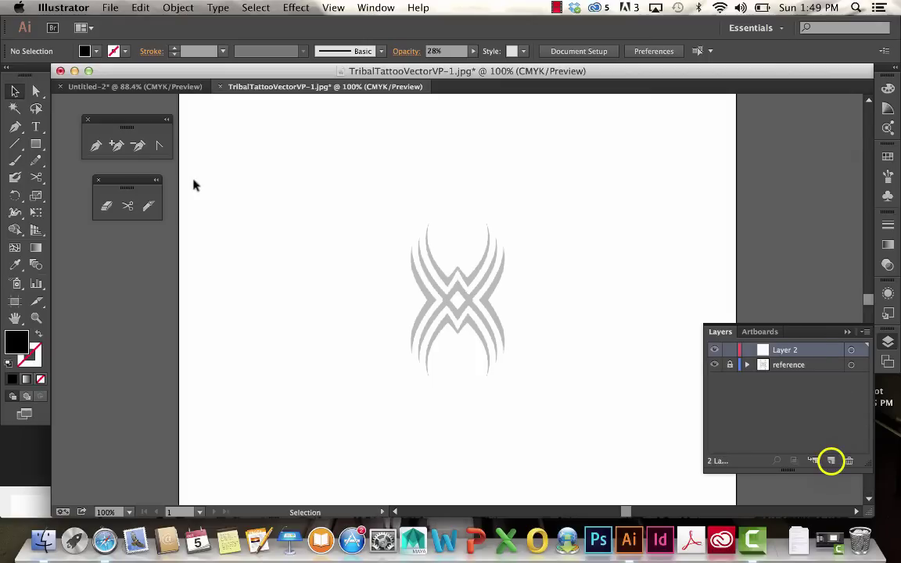
{"action": "left_click", "coordinate": [16, 127]}
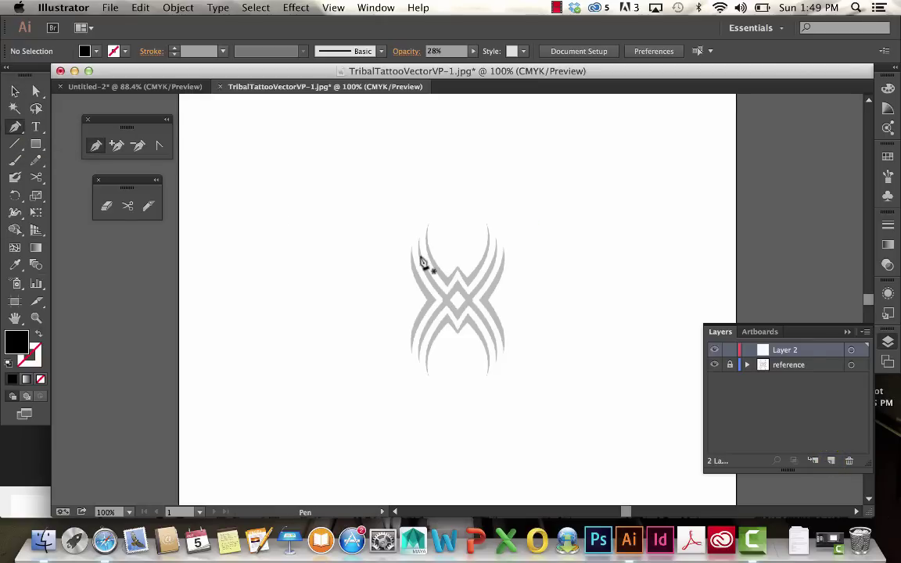
Trace the upper-left arm into its zigzag notch with the Pen on Layer 2, using no fill.
{"action": "key", "text": "super+equal"}
{"action": "key", "text": "super+equal"}
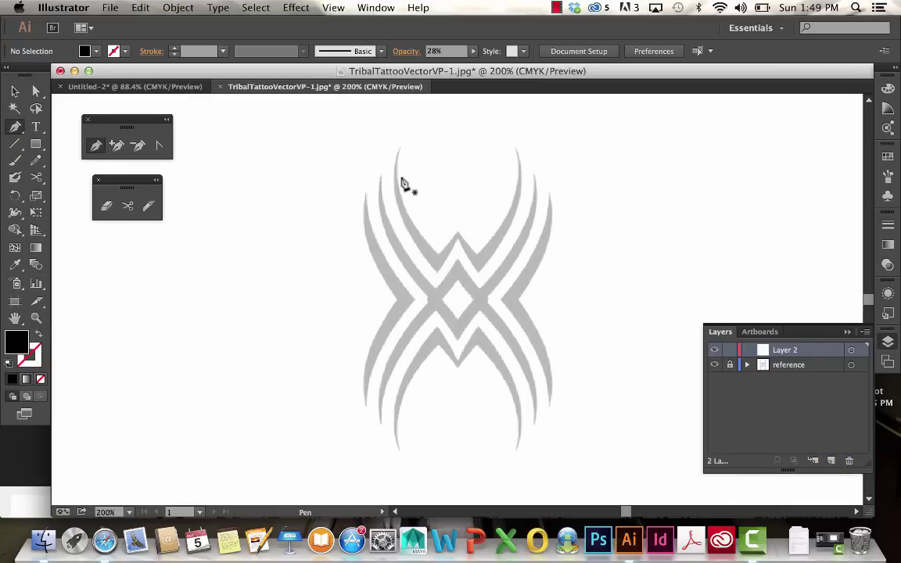
{"action": "left_click", "coordinate": [400, 147]}
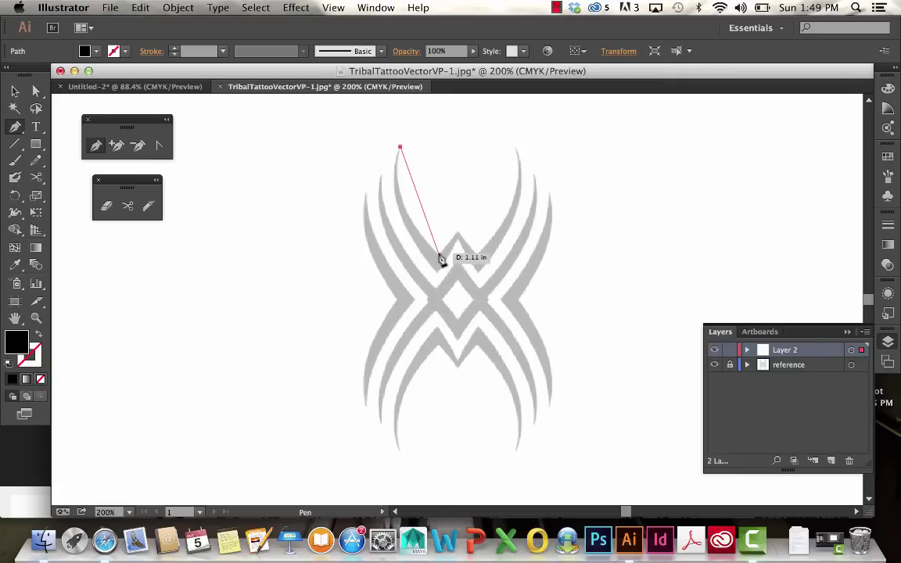
{"action": "left_click_drag", "start_coordinate": [439, 254], "coordinate": [497, 308]}
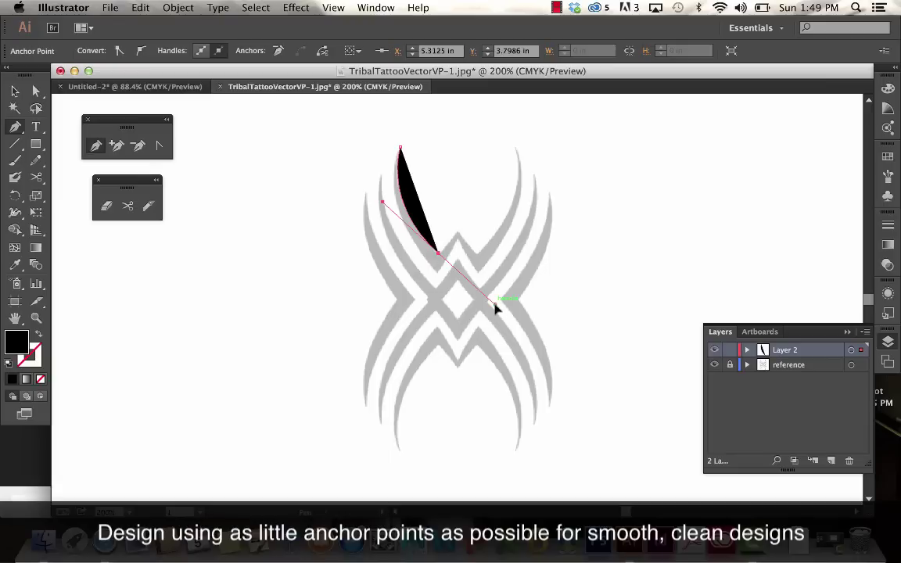
{"action": "left_click", "coordinate": [440, 251]}
{"action": "left_click", "coordinate": [458, 235]}
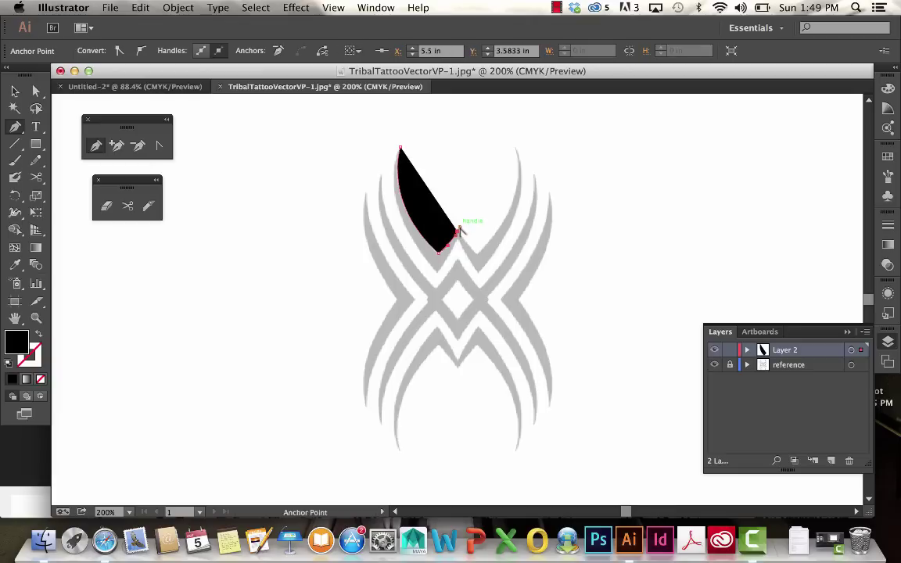
{"action": "left_click_drag", "start_coordinate": [460, 236], "coordinate": [477, 255]}
{"action": "left_click", "coordinate": [476, 252]}
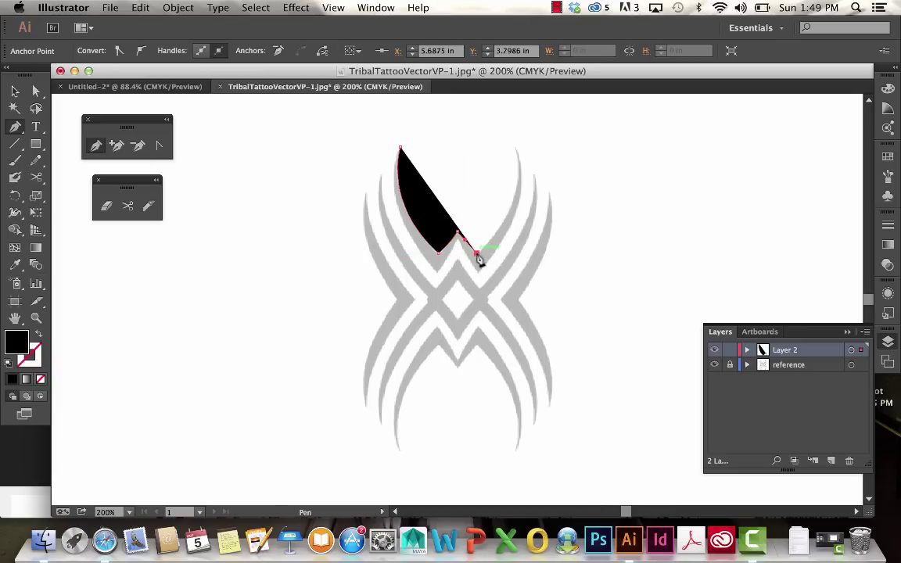
{"action": "left_click", "coordinate": [38, 337]}
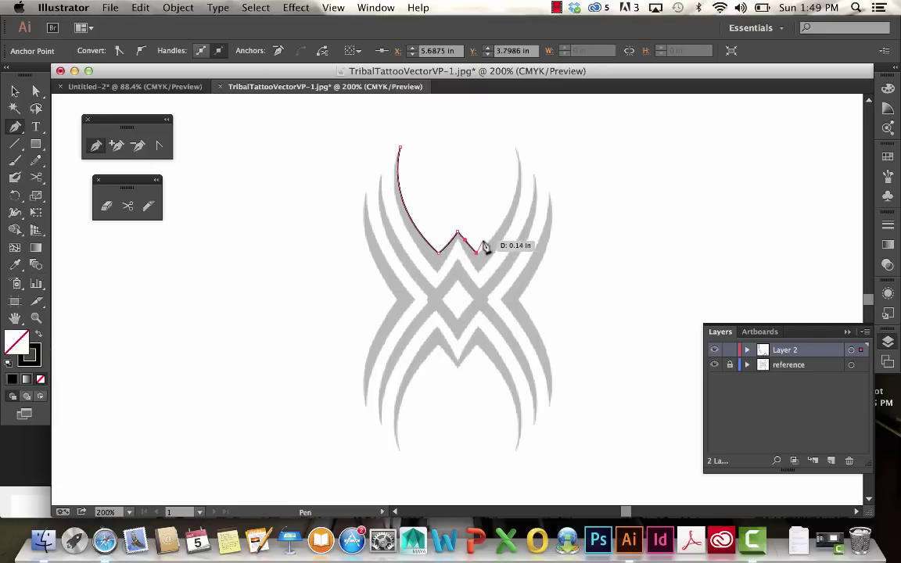